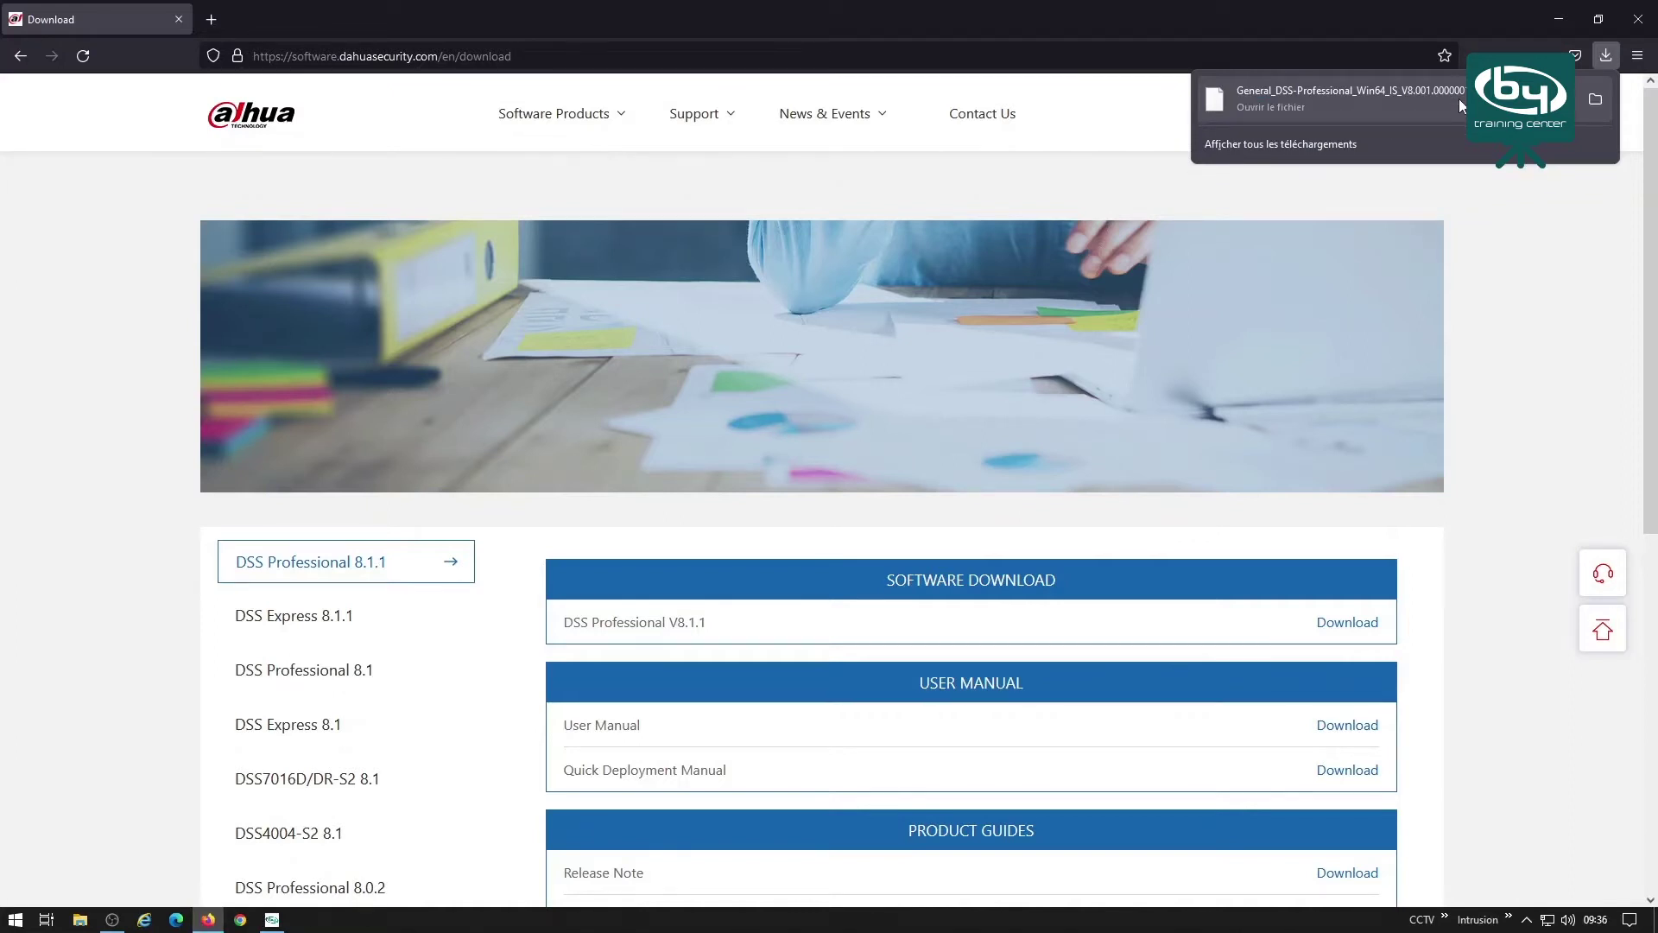
Show the downloaded DSS Professional V8.1.1 RAR in its Téléchargements folder.
left_click(1596, 100)
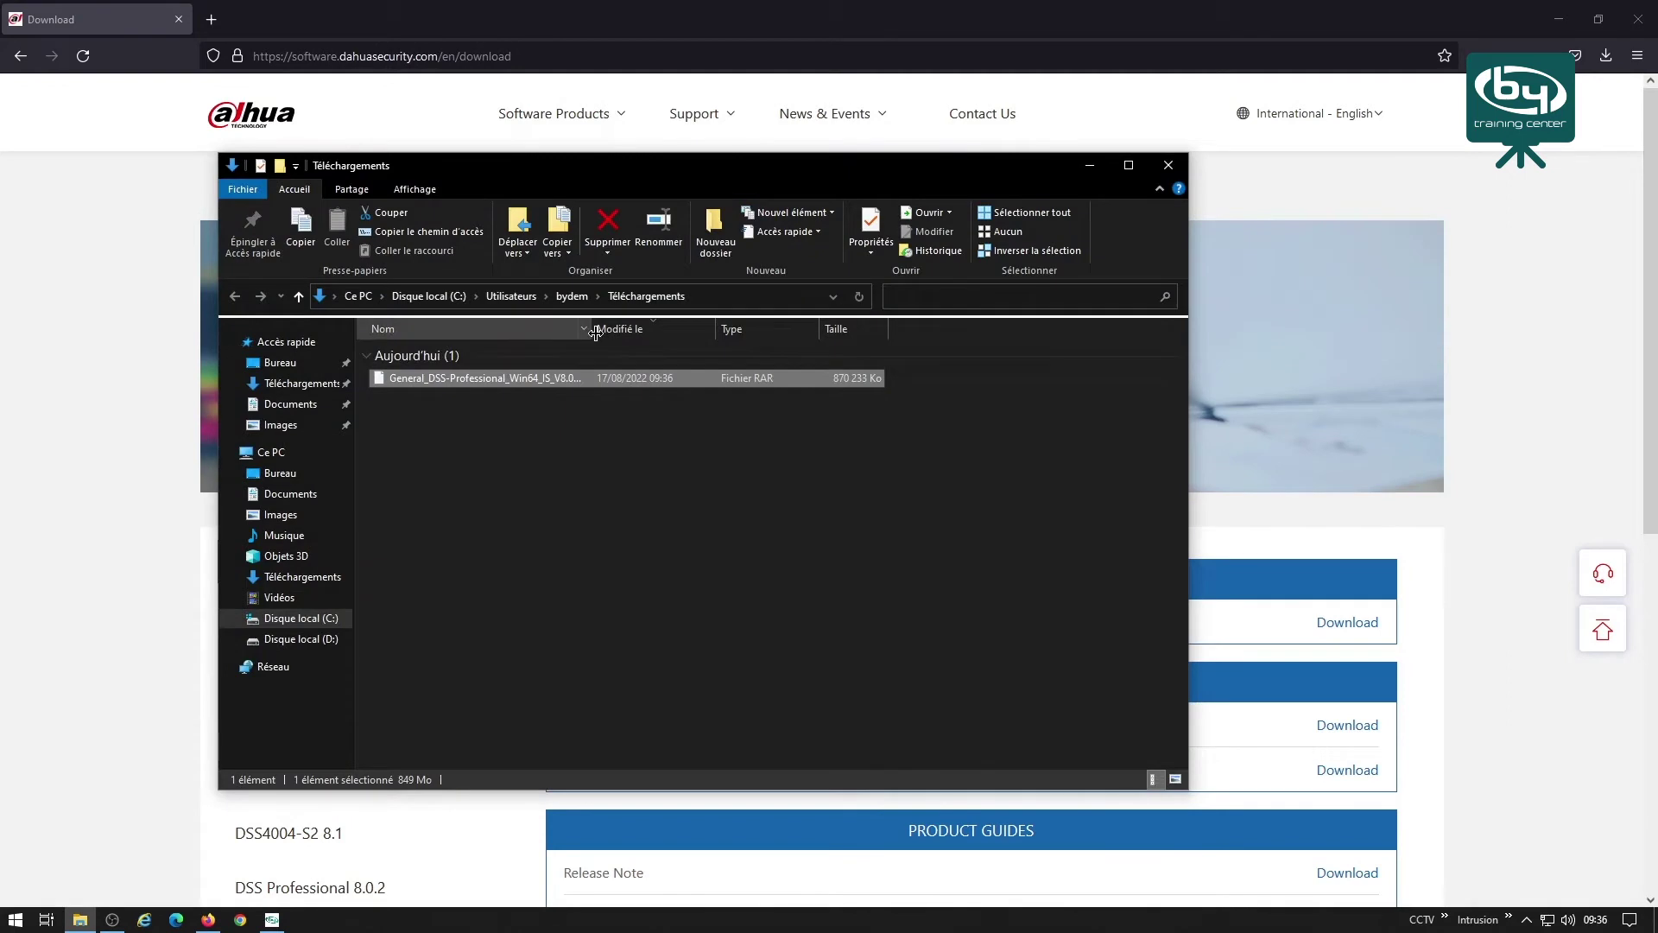
Extract the DSS Professional RAR with 7-Zip into its own folder and open it to the installer.
left_click_drag(595, 333, 748, 333)
right_click(449, 375)
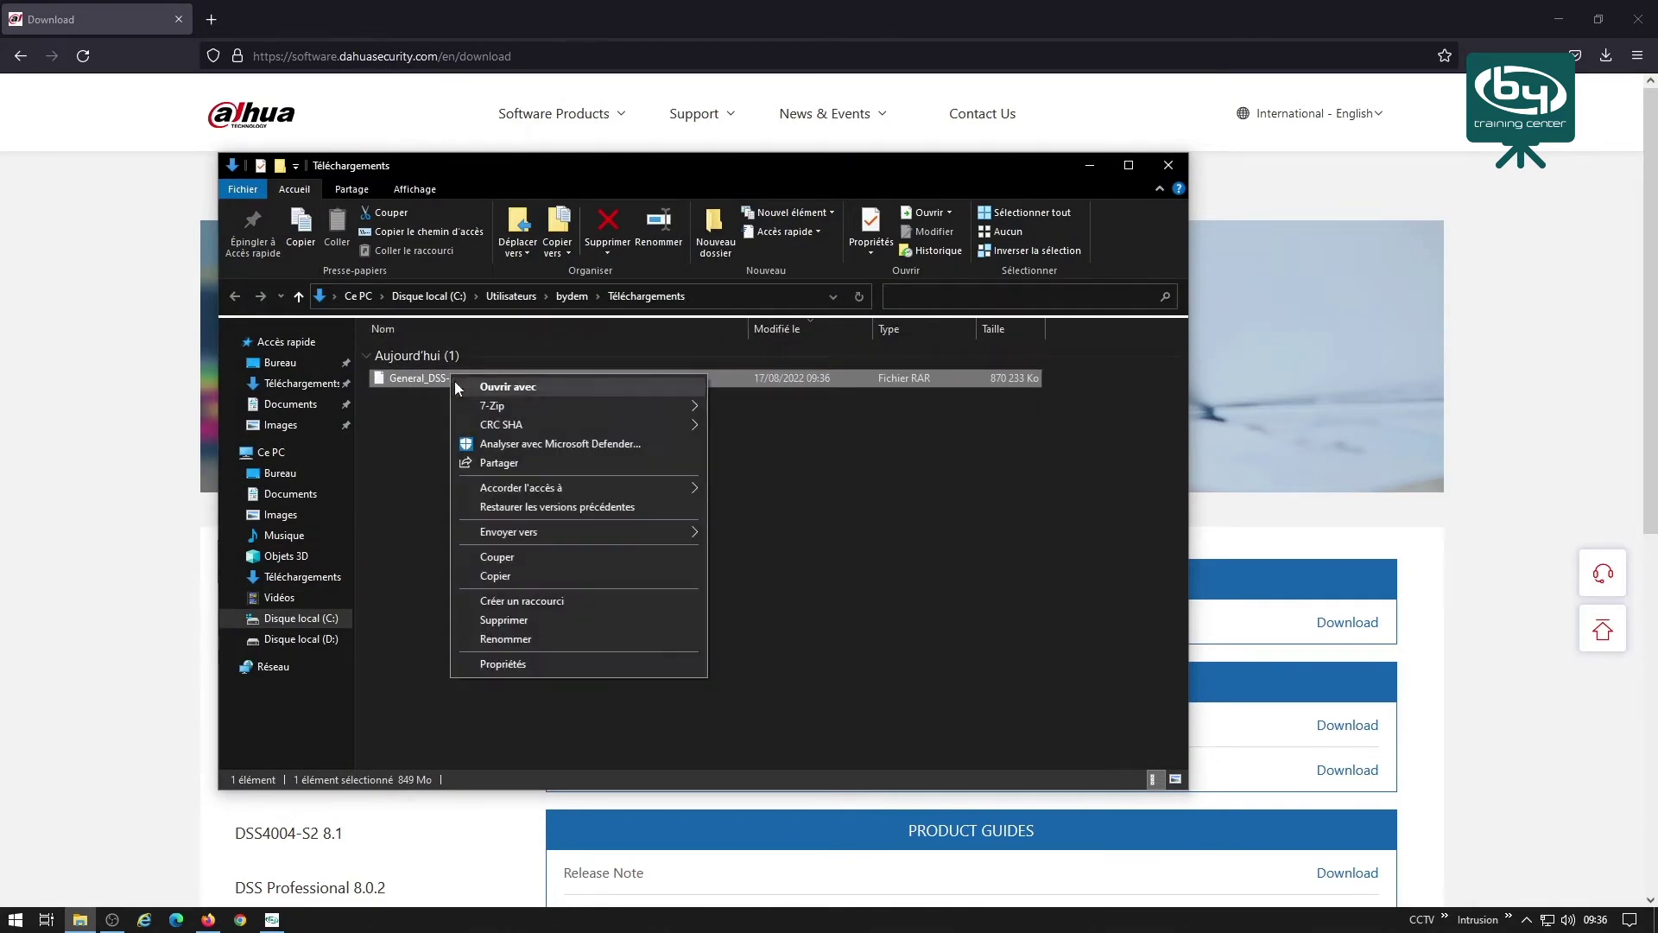
mouse_move(542, 405)
left_click(823, 482)
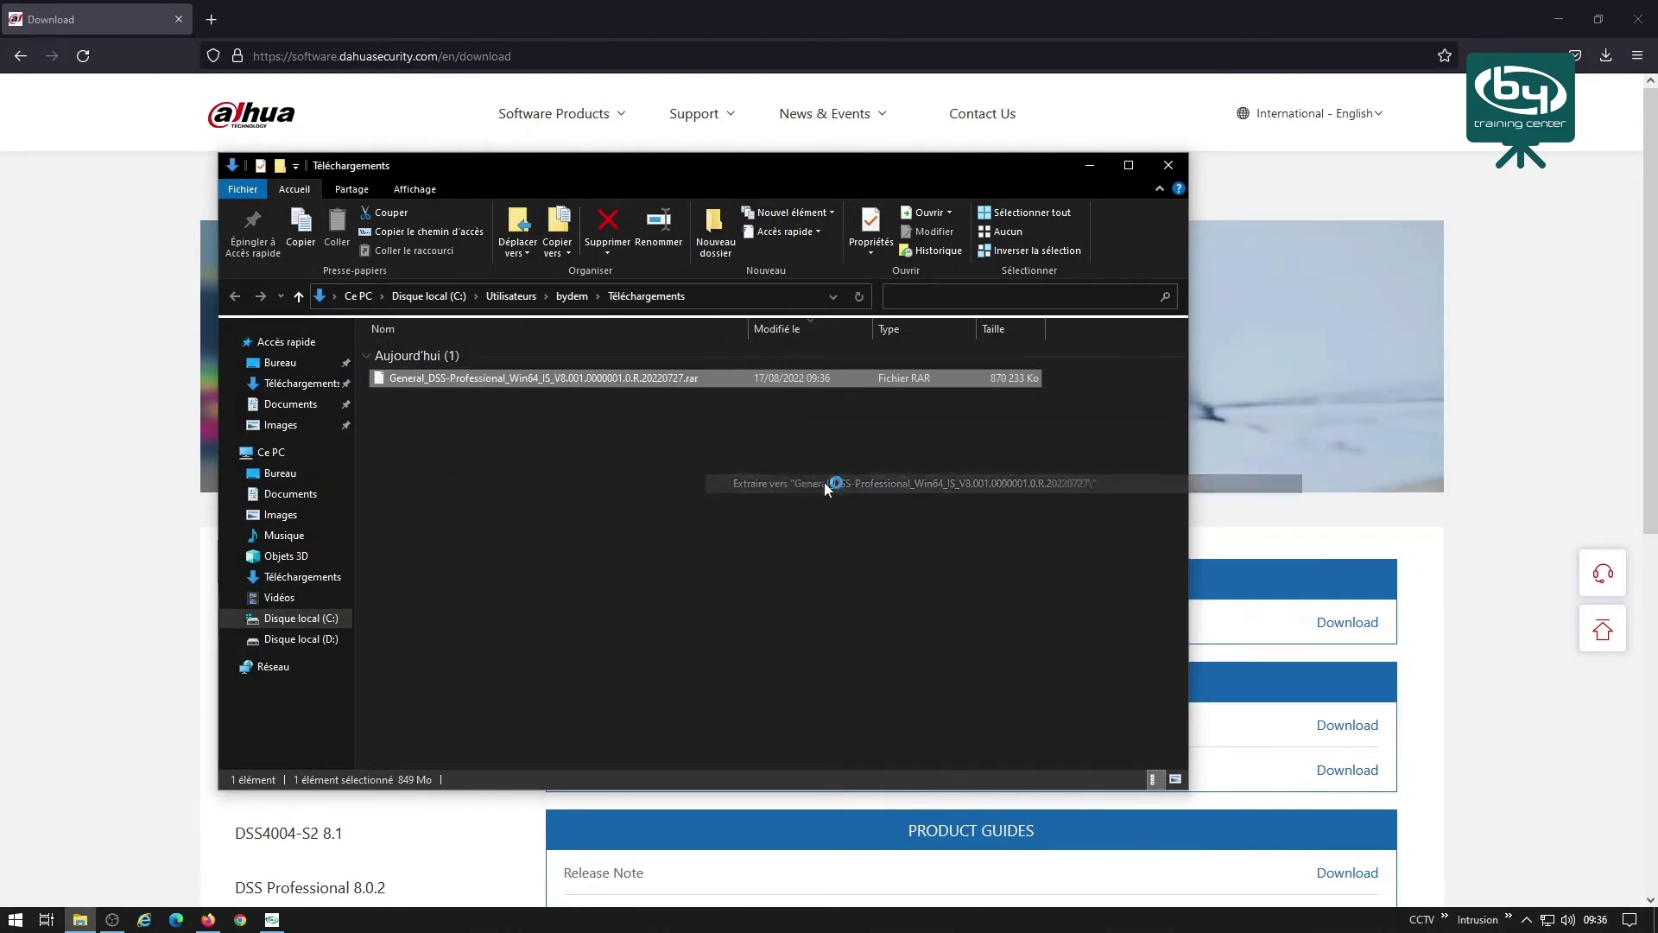
left_click(1631, 19)
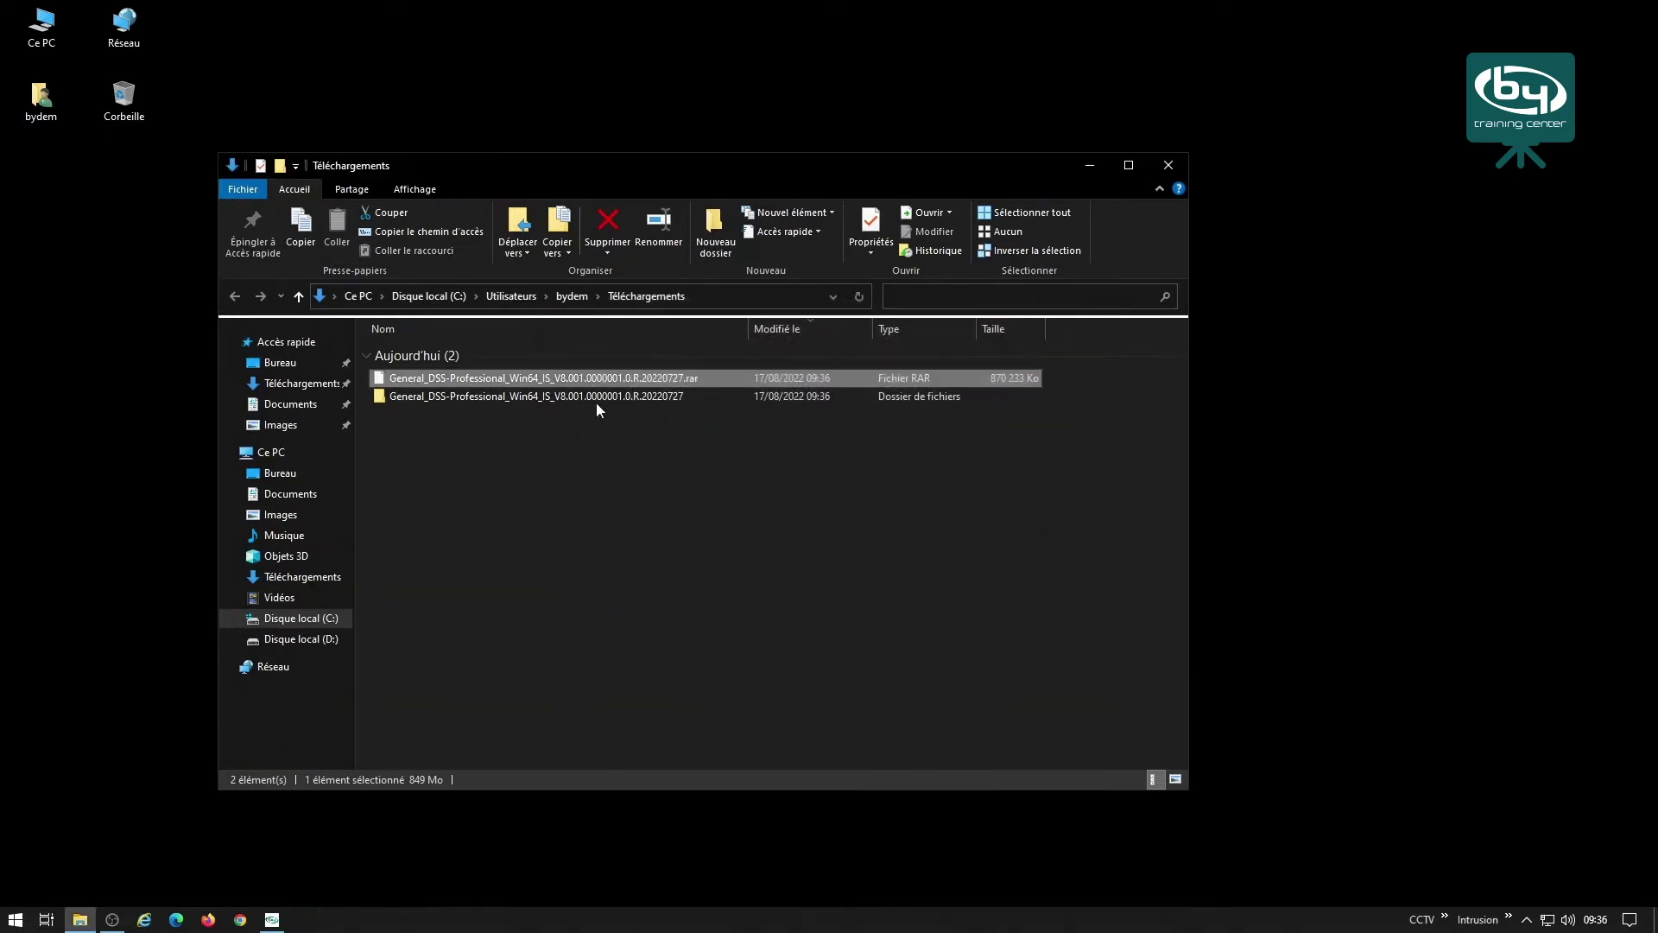
double_click(504, 396)
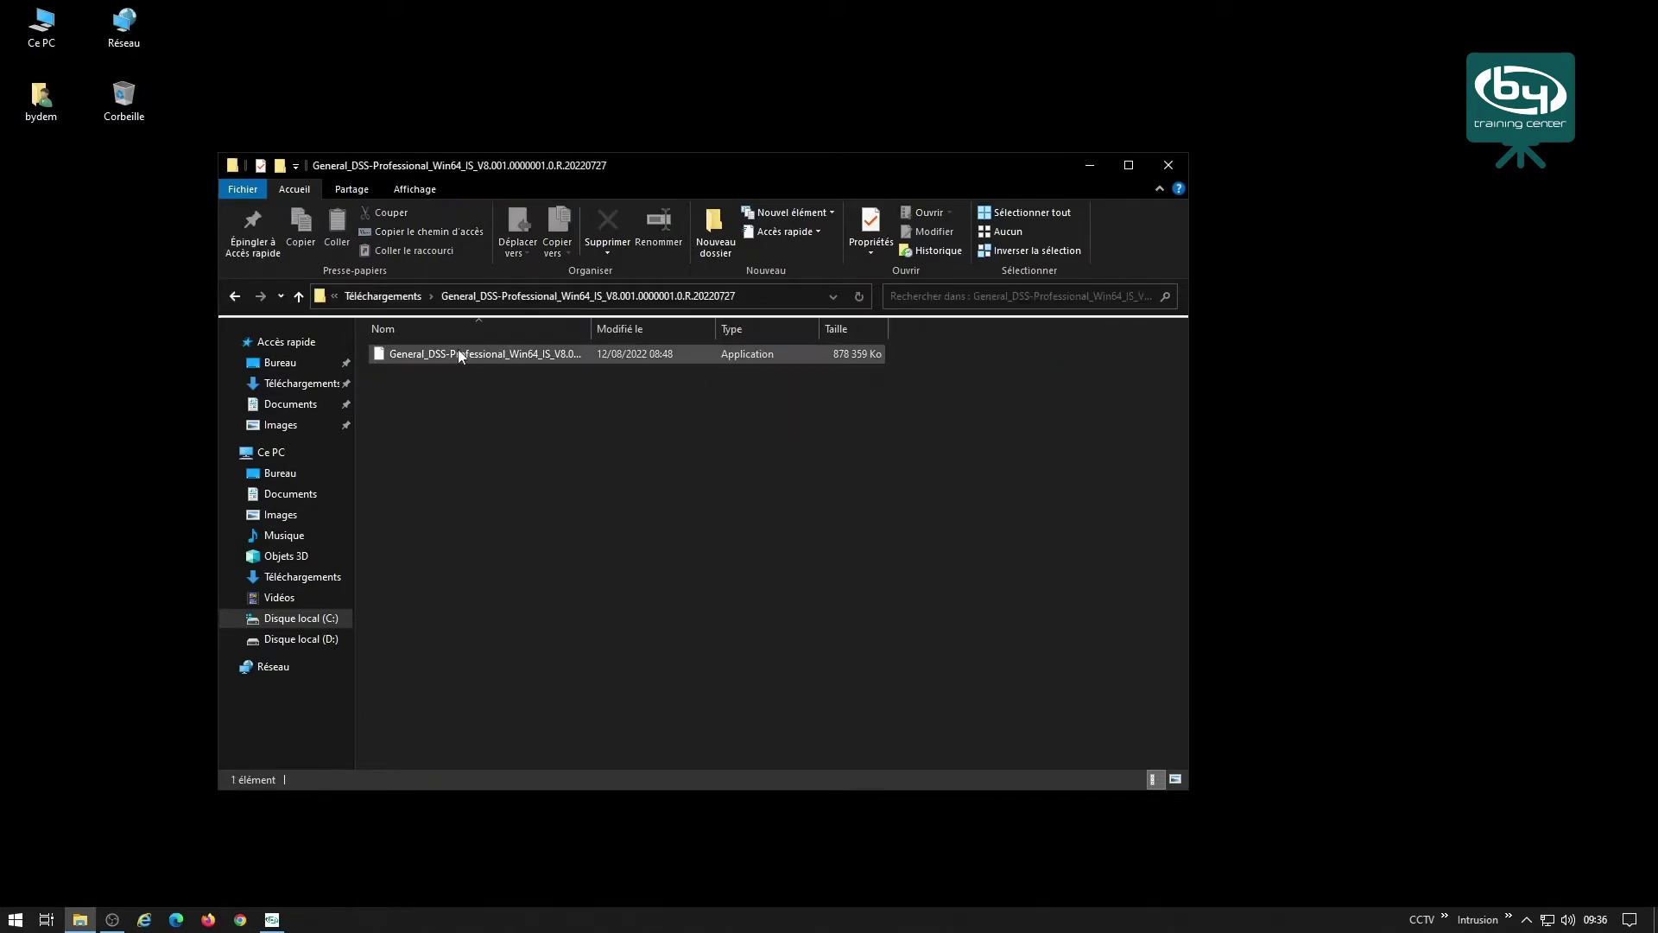
double_click(589, 325)
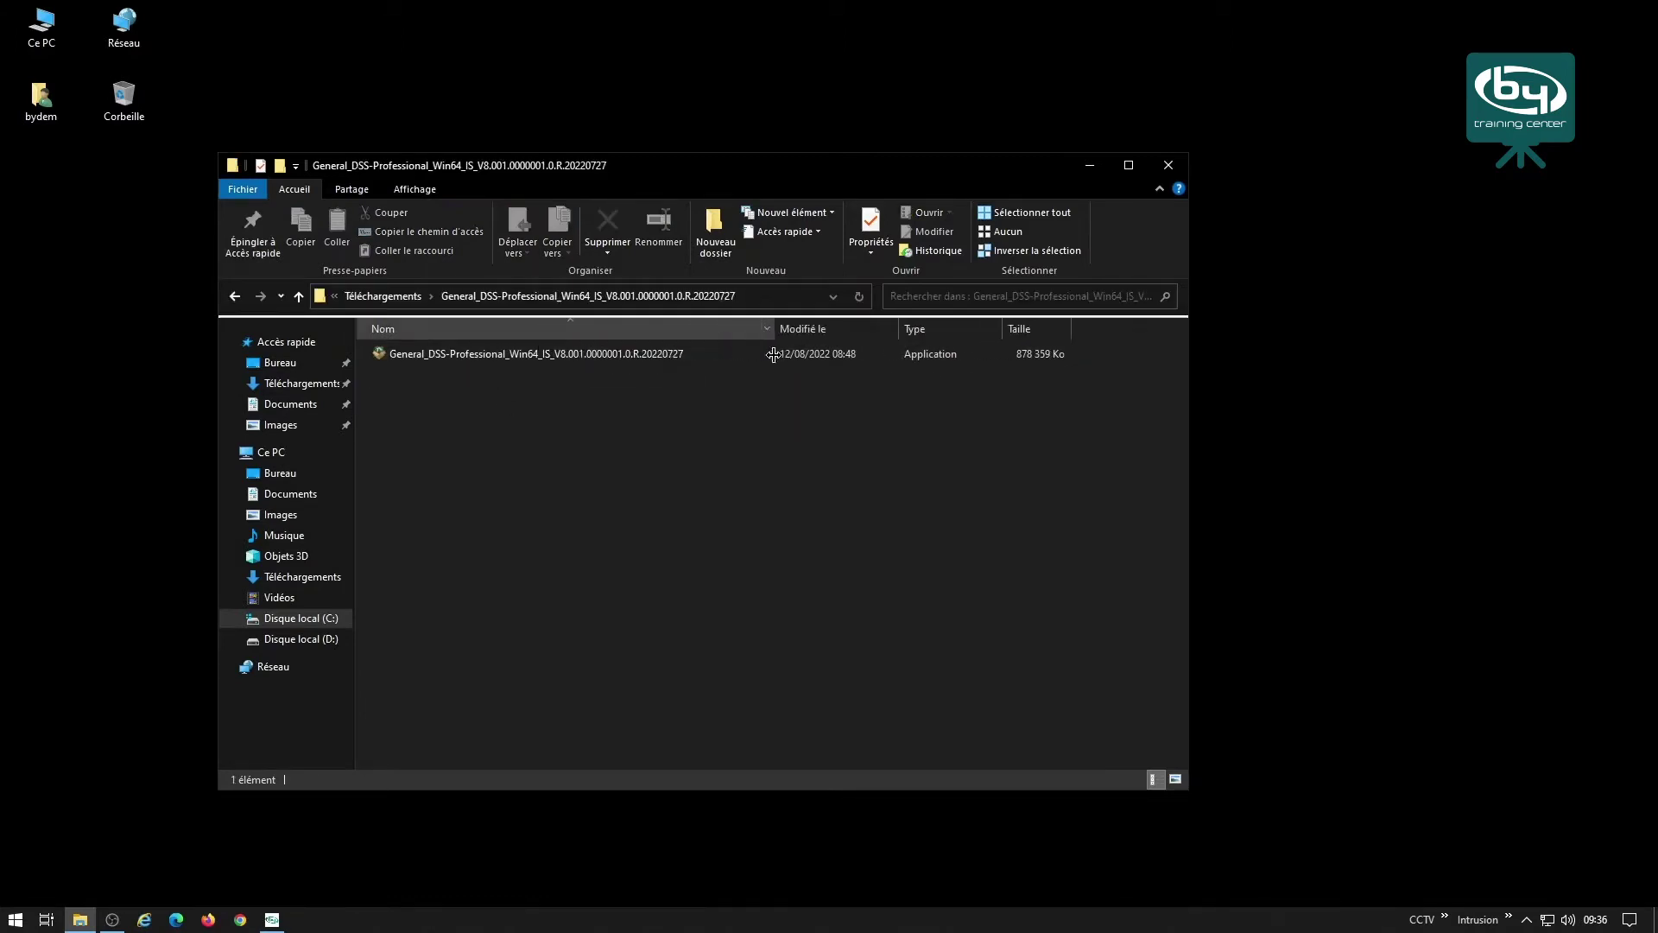
Install the Main server type to C:\DSS\DSS Server, accepting the license, then run it.
left_click(460, 356)
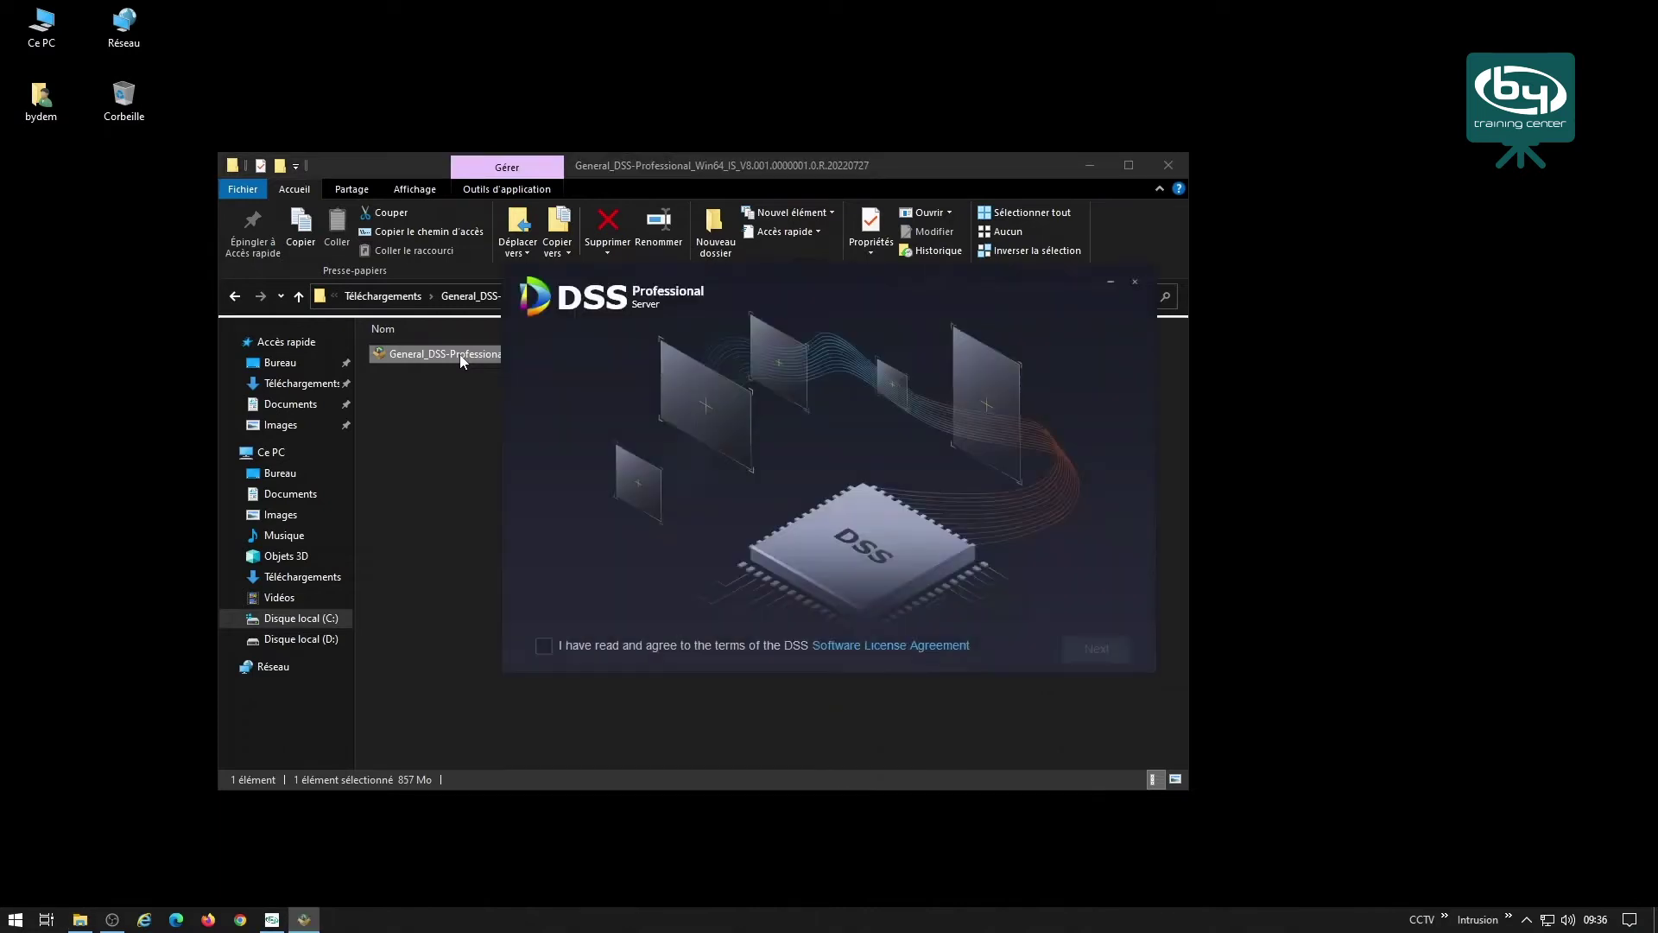
left_click(543, 646)
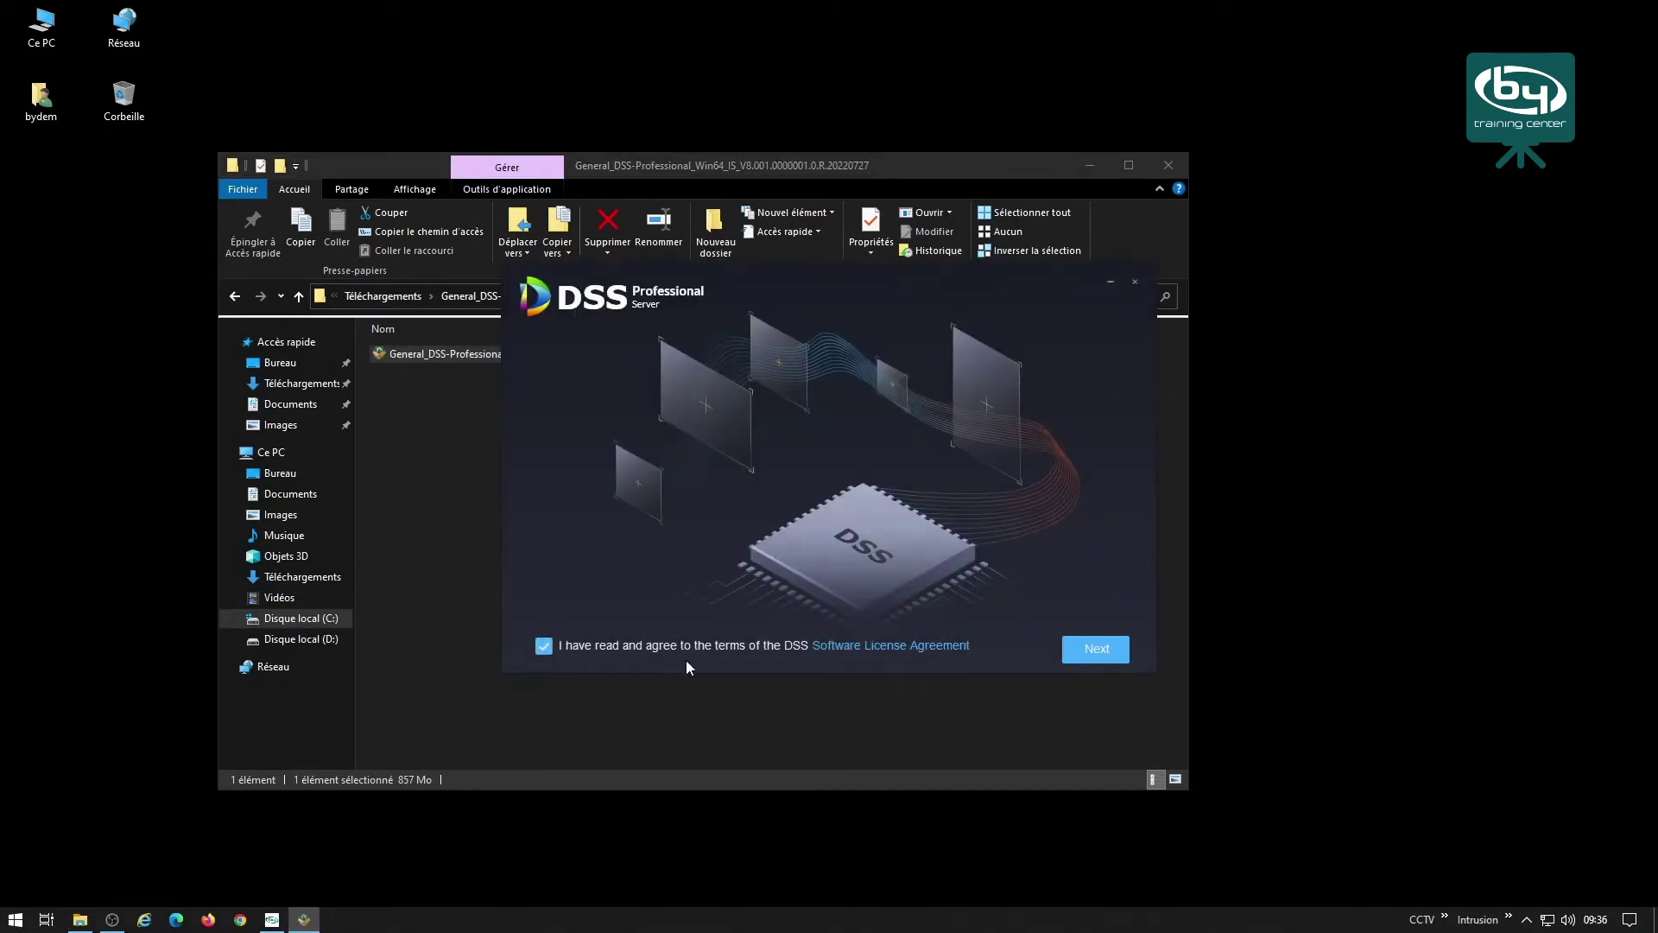
left_click(1101, 647)
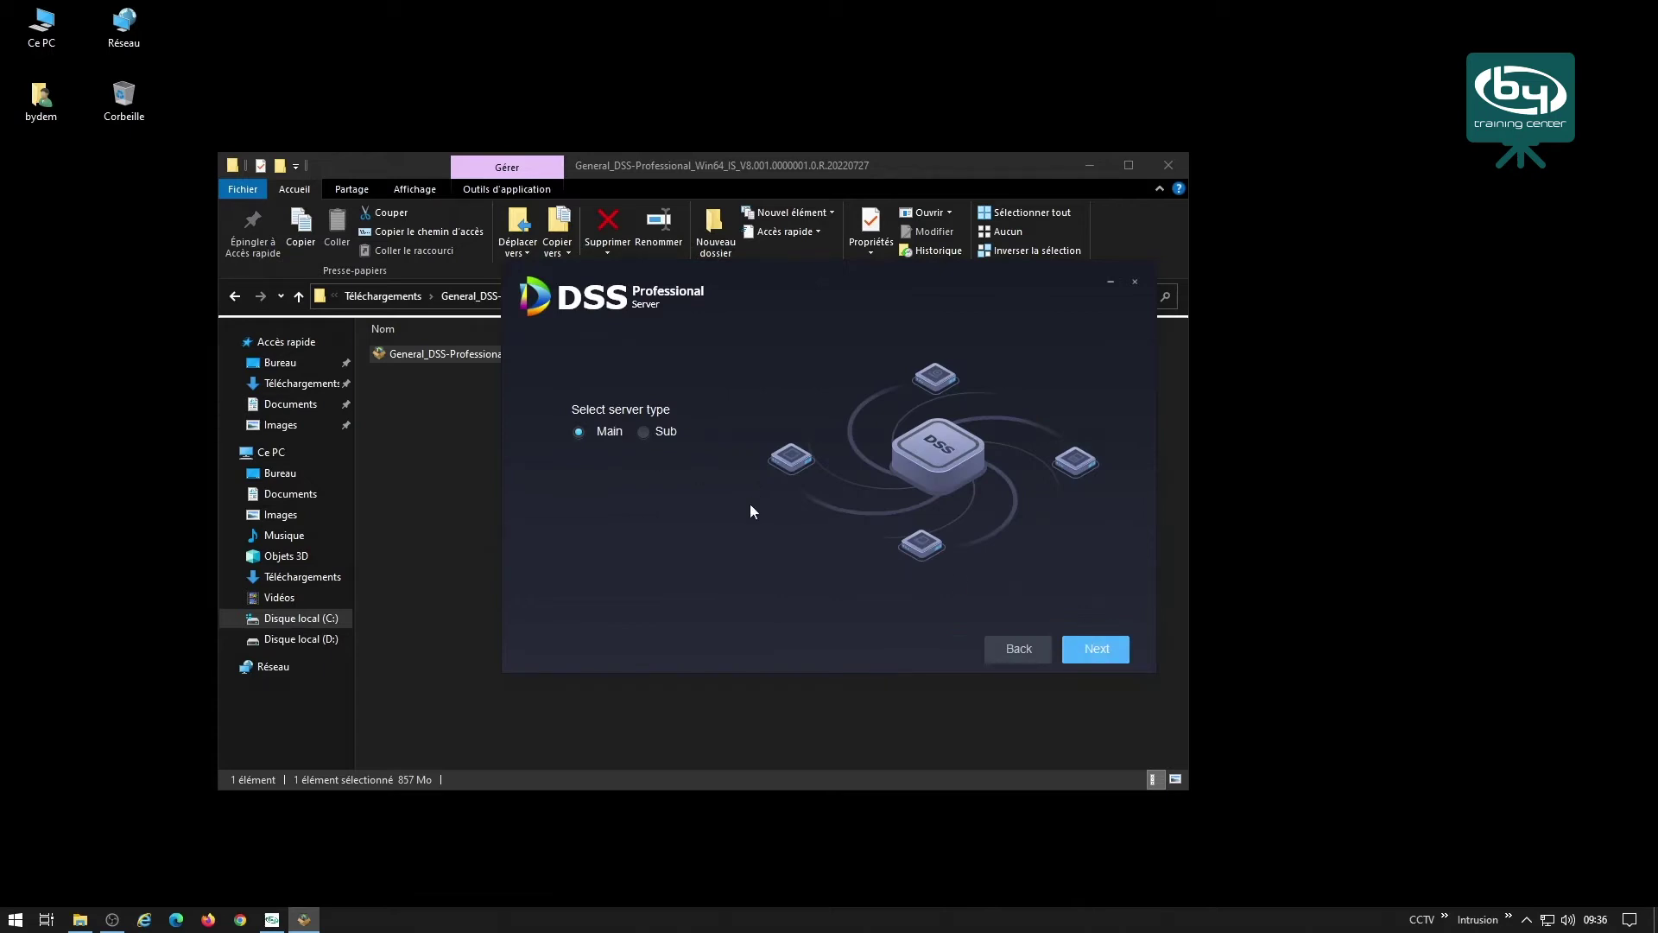
left_click(1110, 656)
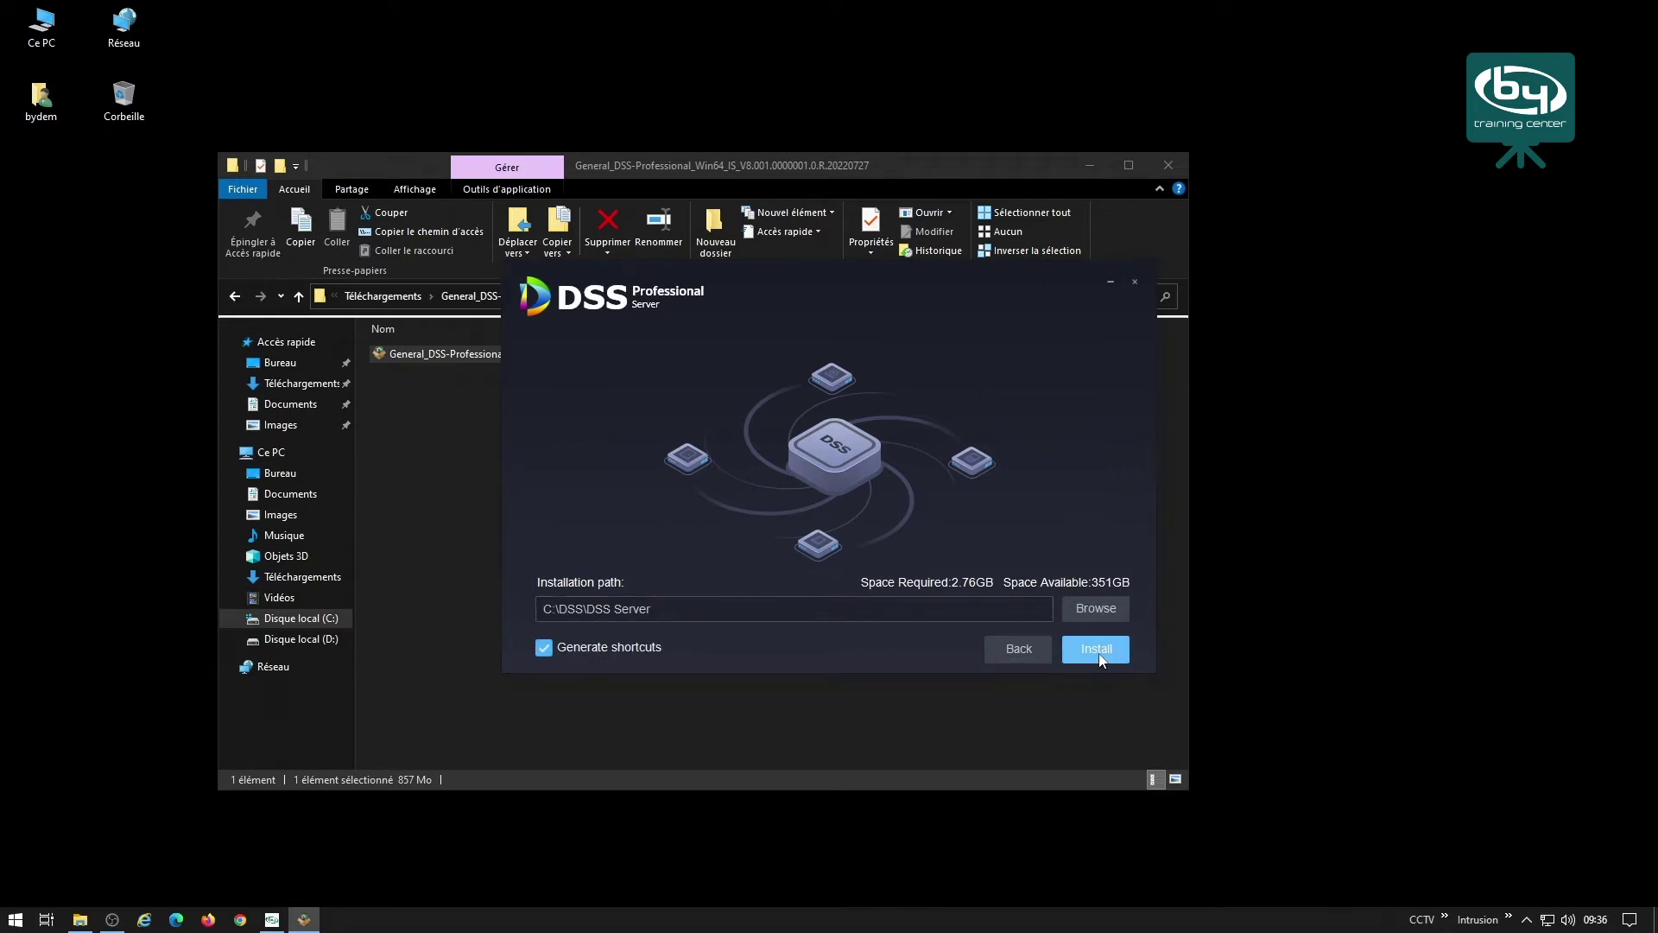
left_click(1097, 652)
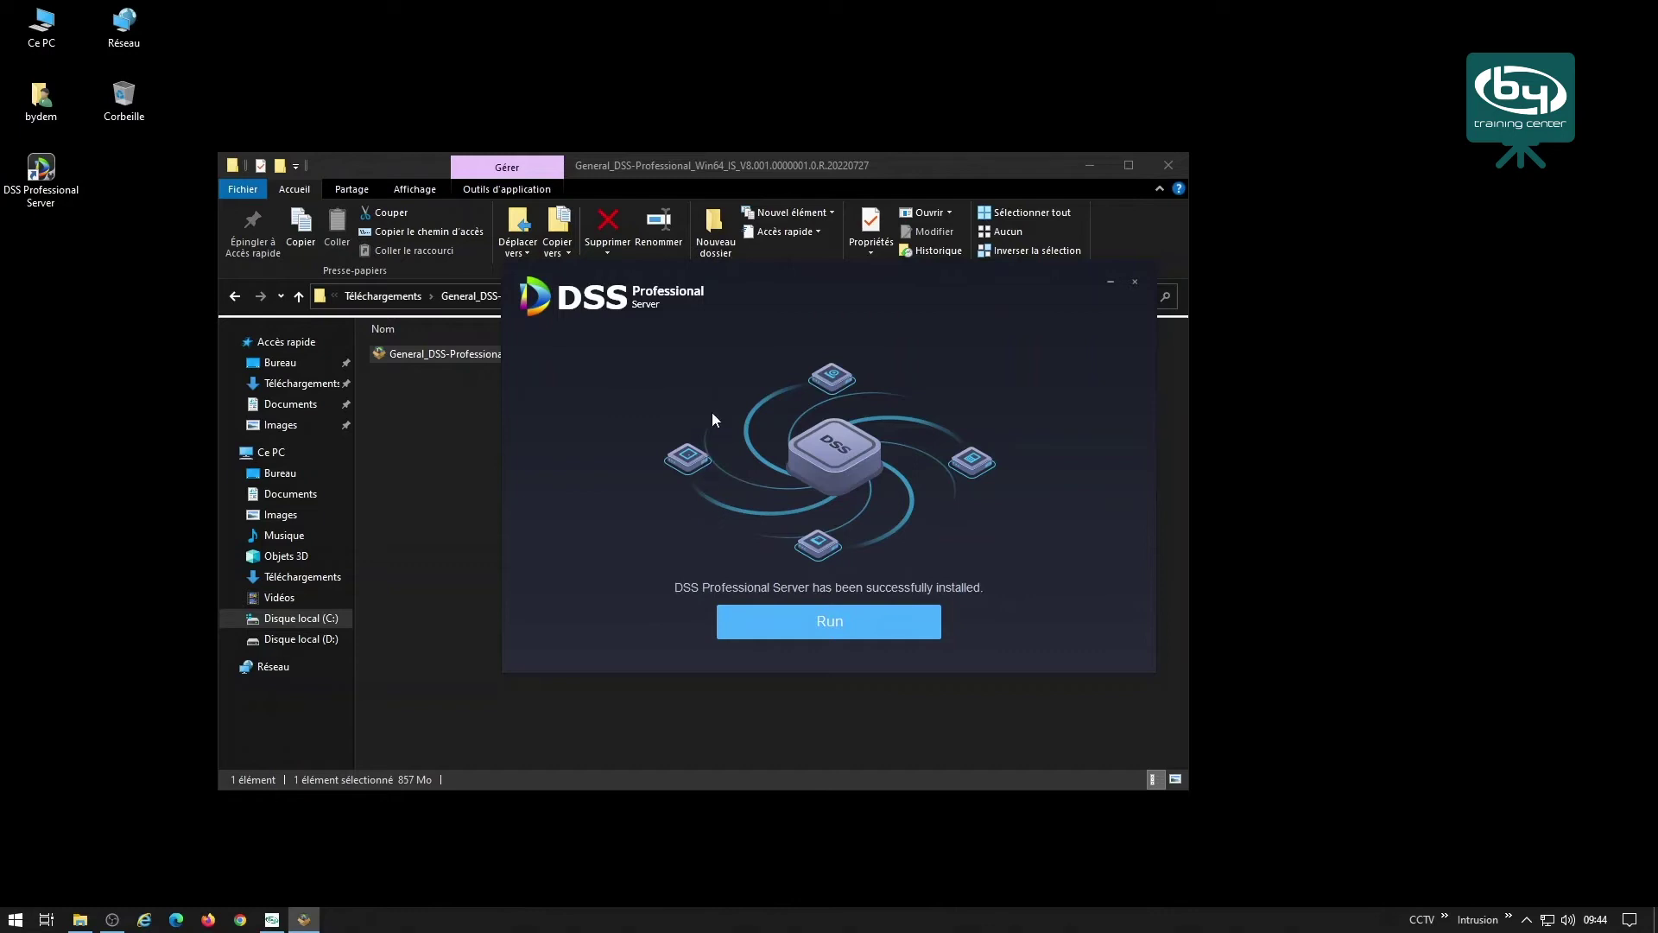
left_click(836, 624)
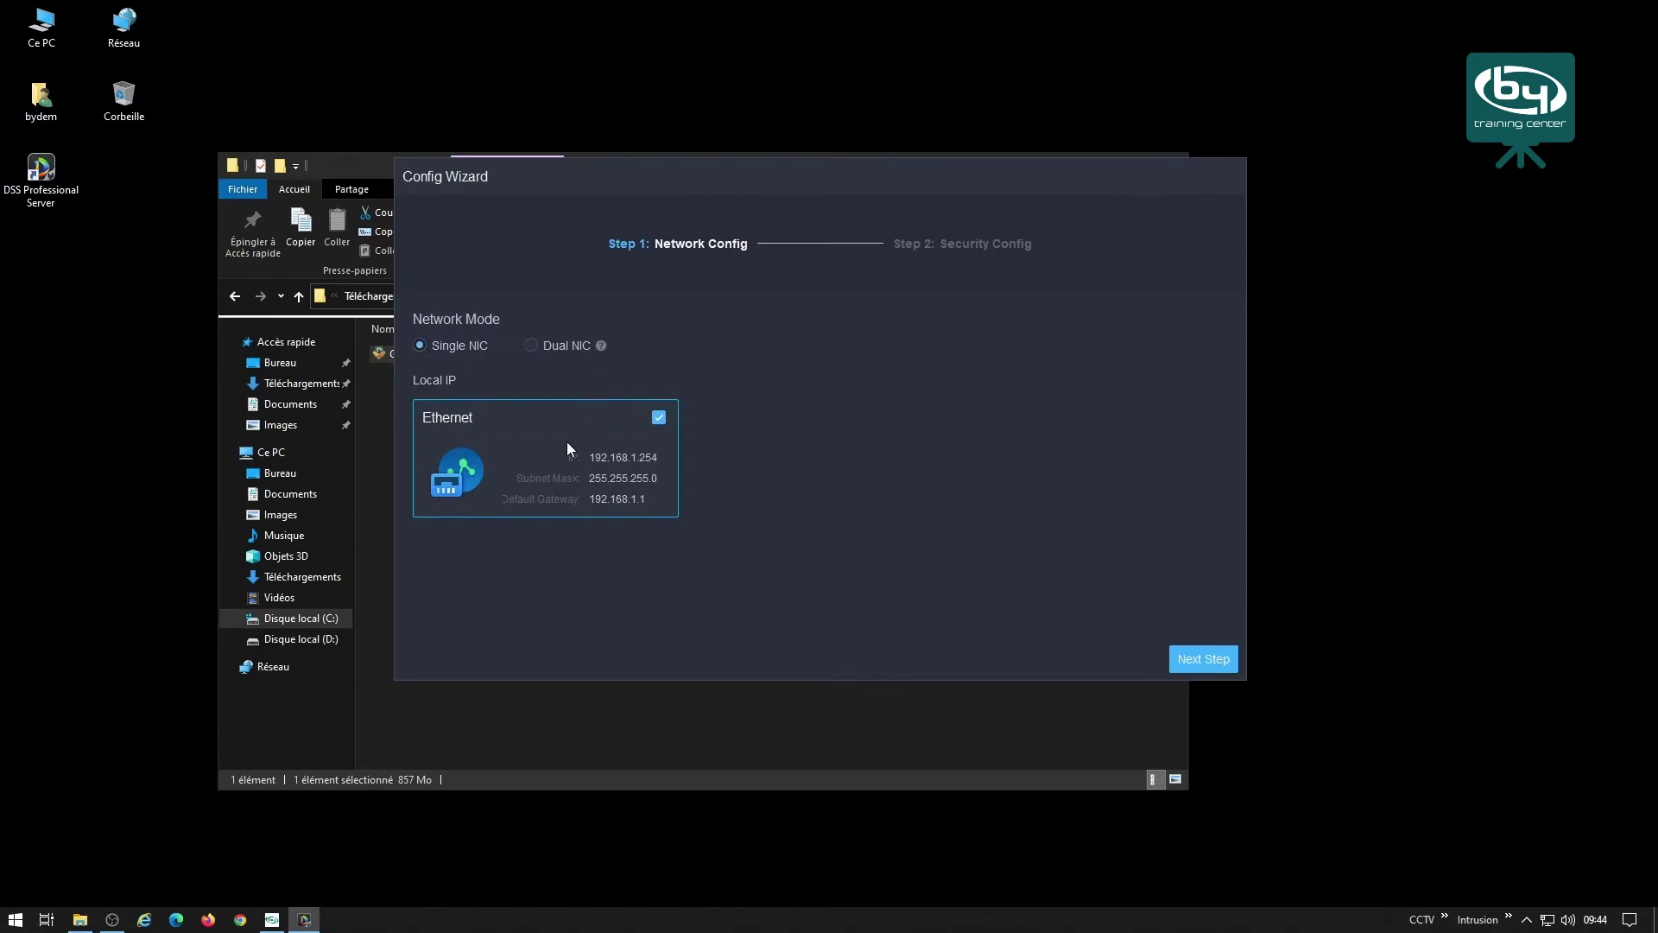
Accept the Single NIC network configuration and finish the Config Wizard.
left_click(1215, 660)
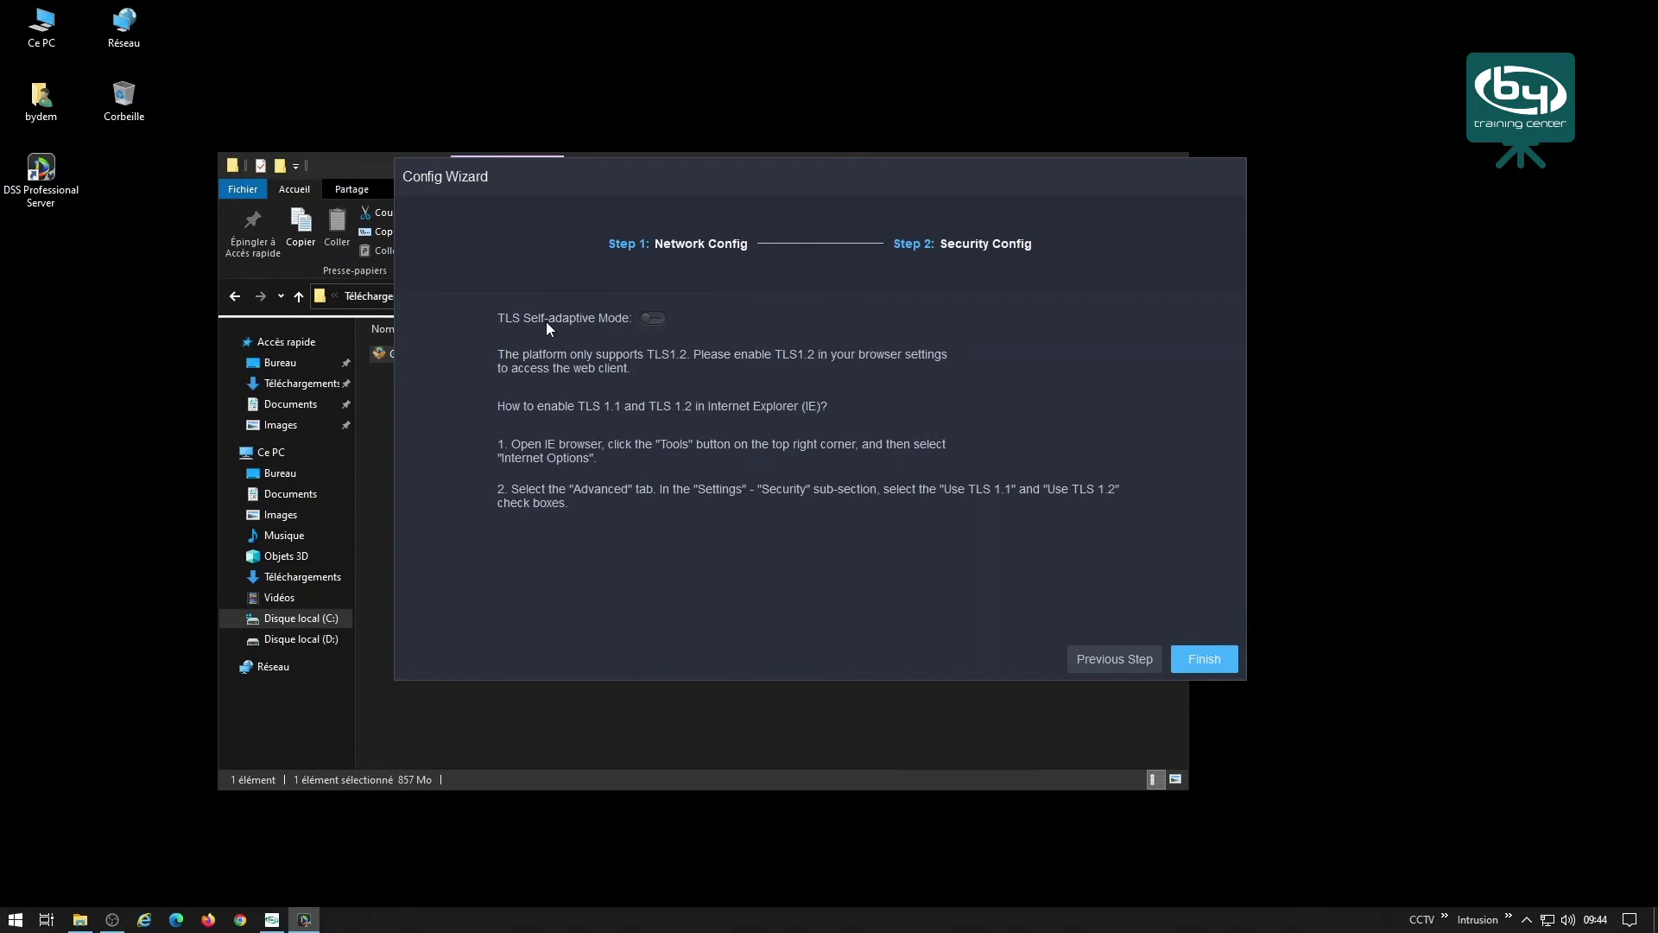
left_click(1202, 665)
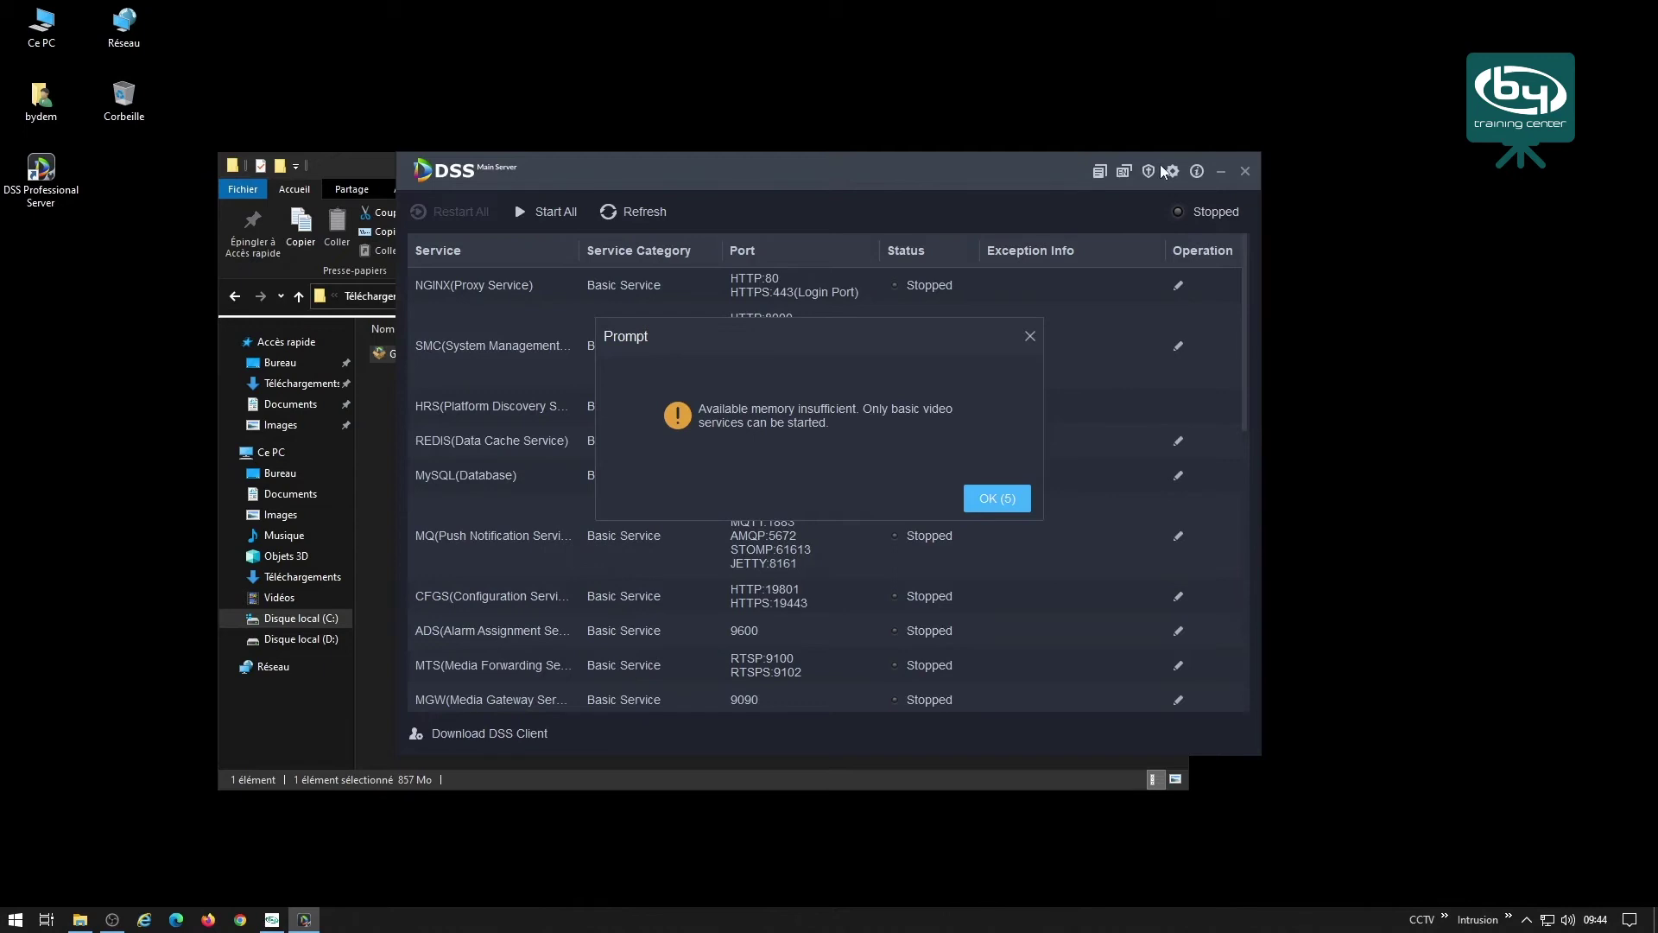
Dismiss the insufficient-memory warning and close the File Explorer window.
left_click(1002, 501)
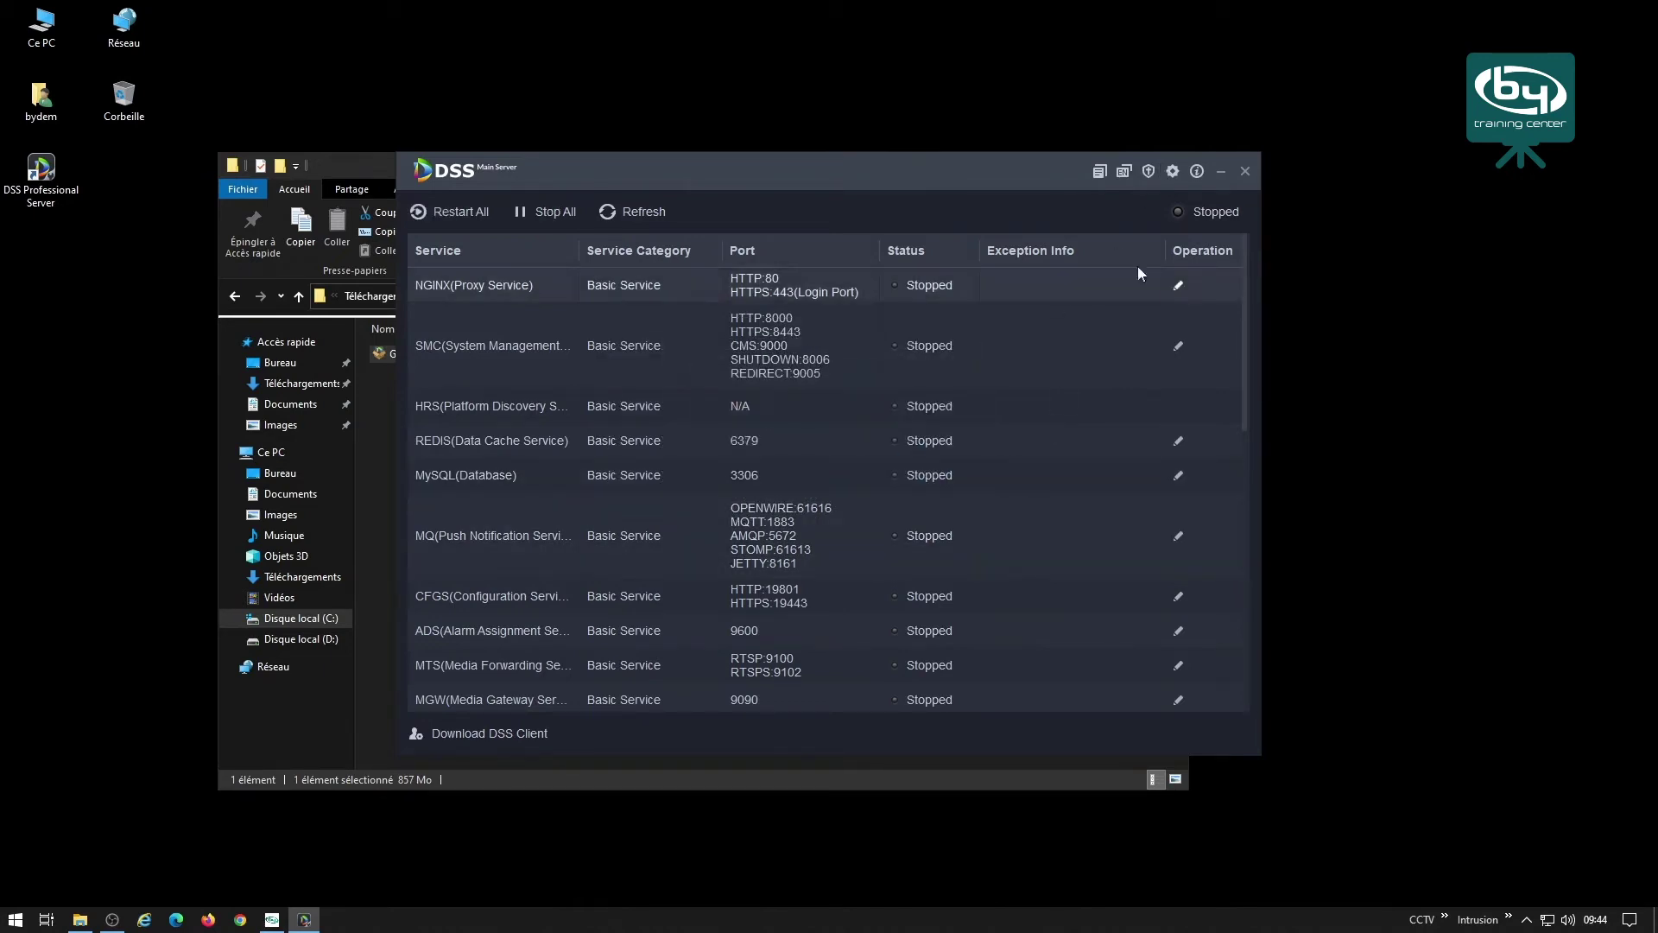
left_click(316, 152)
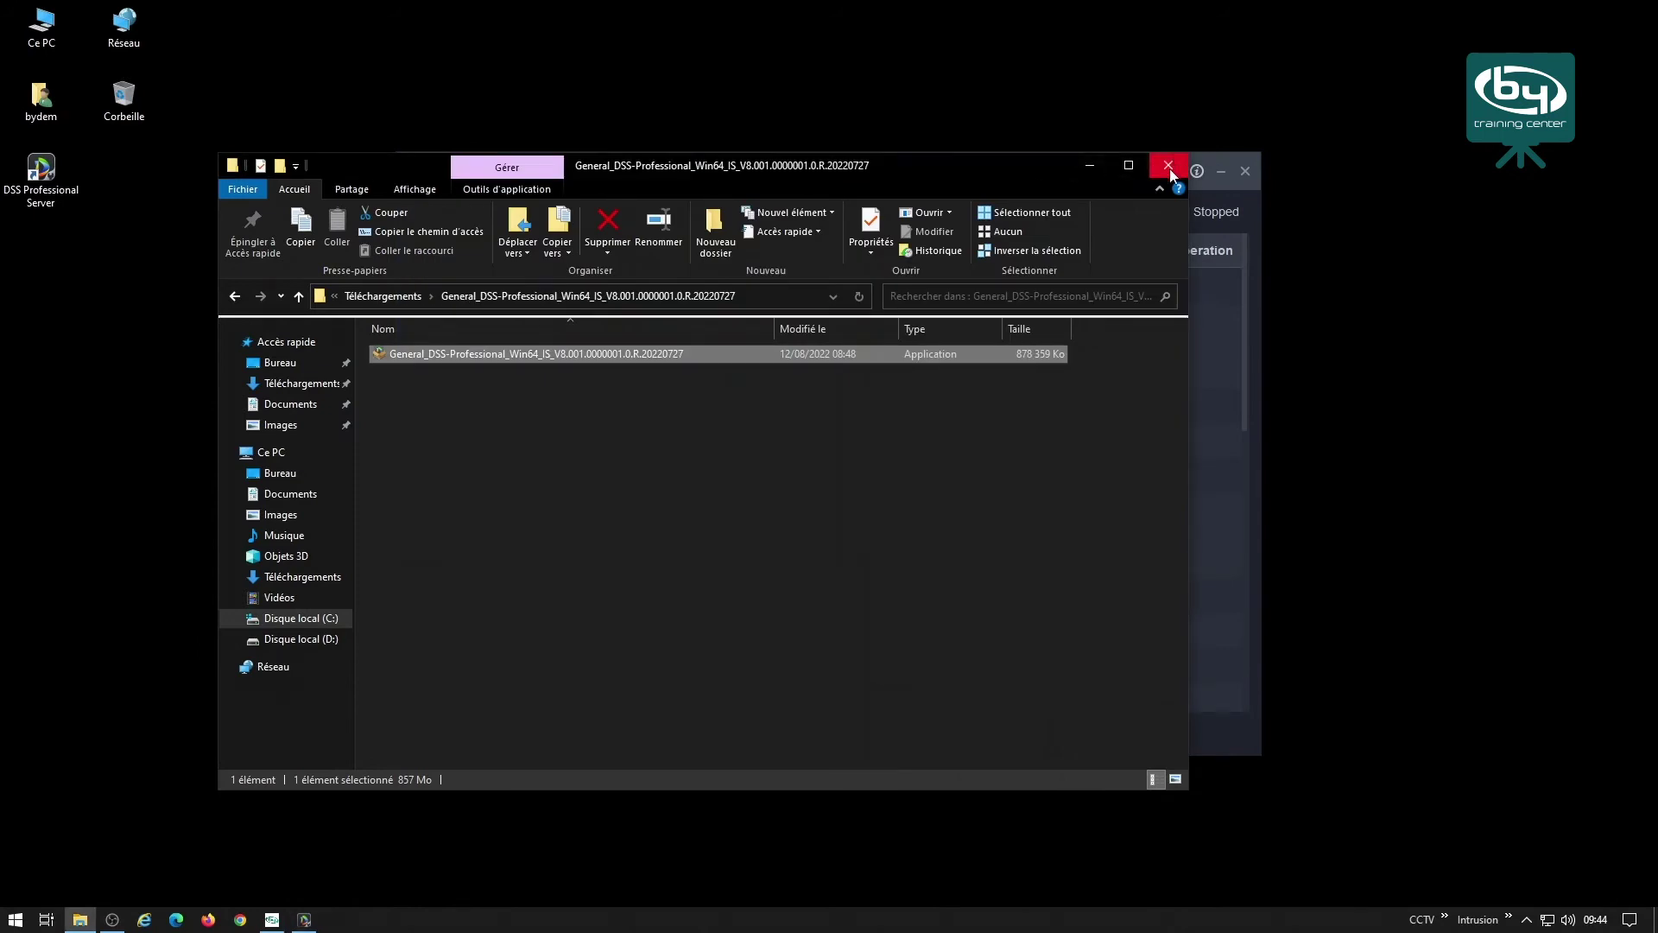
left_click(1168, 172)
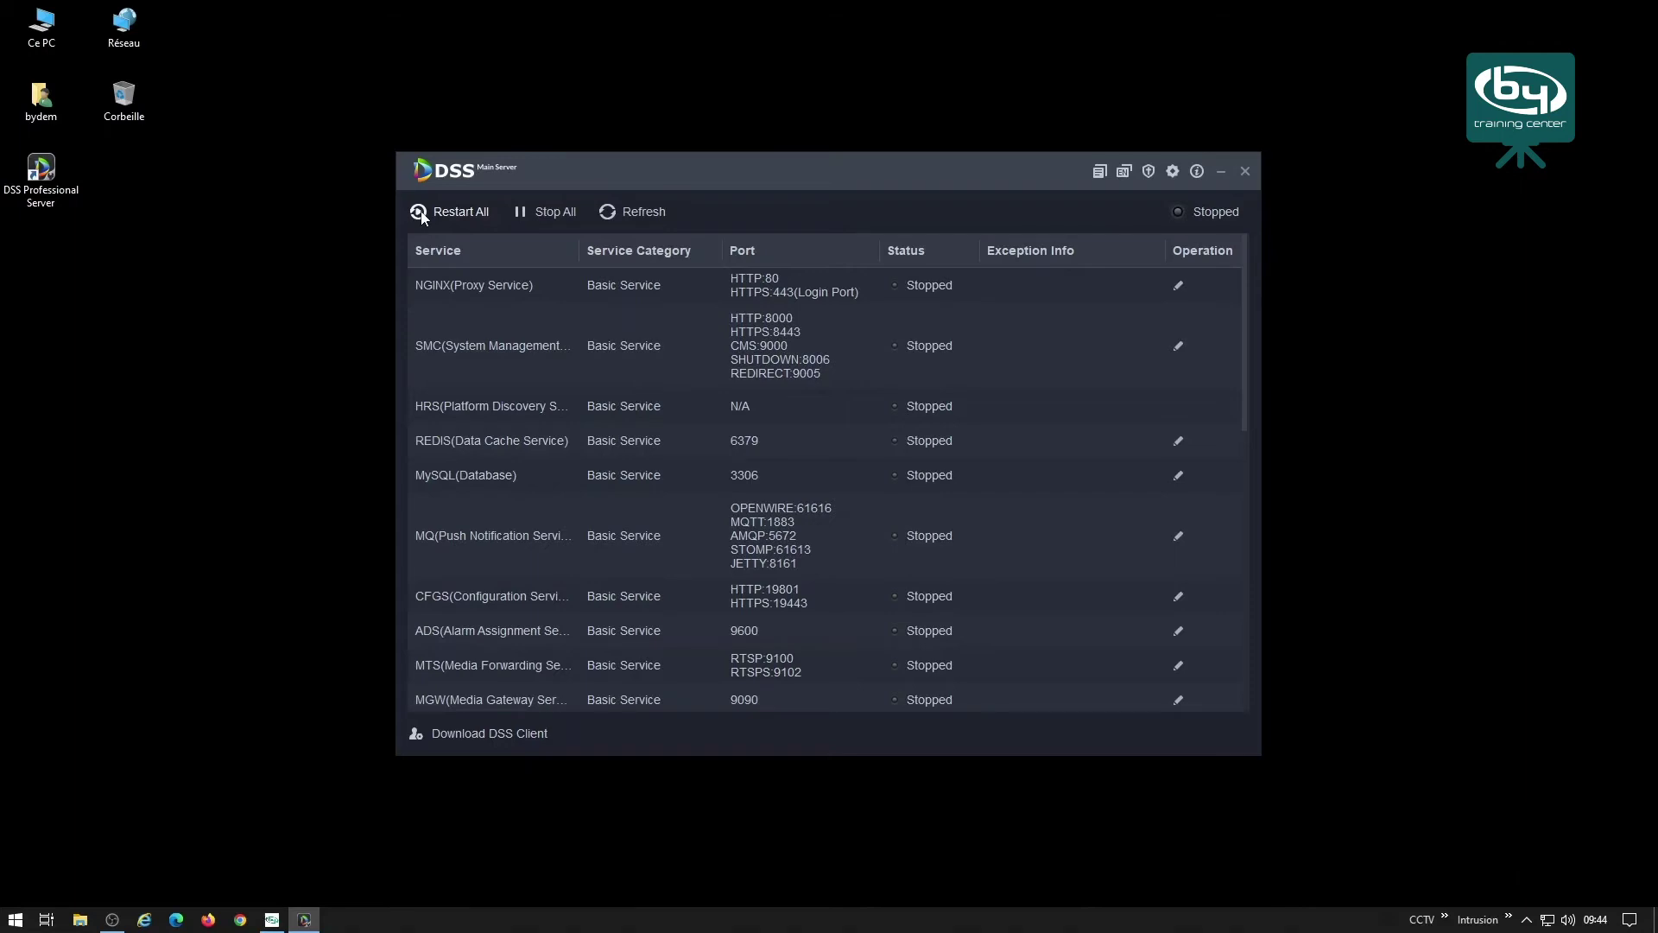
Restart all Main Server services and confirm so every service shows Running.
left_click(421, 213)
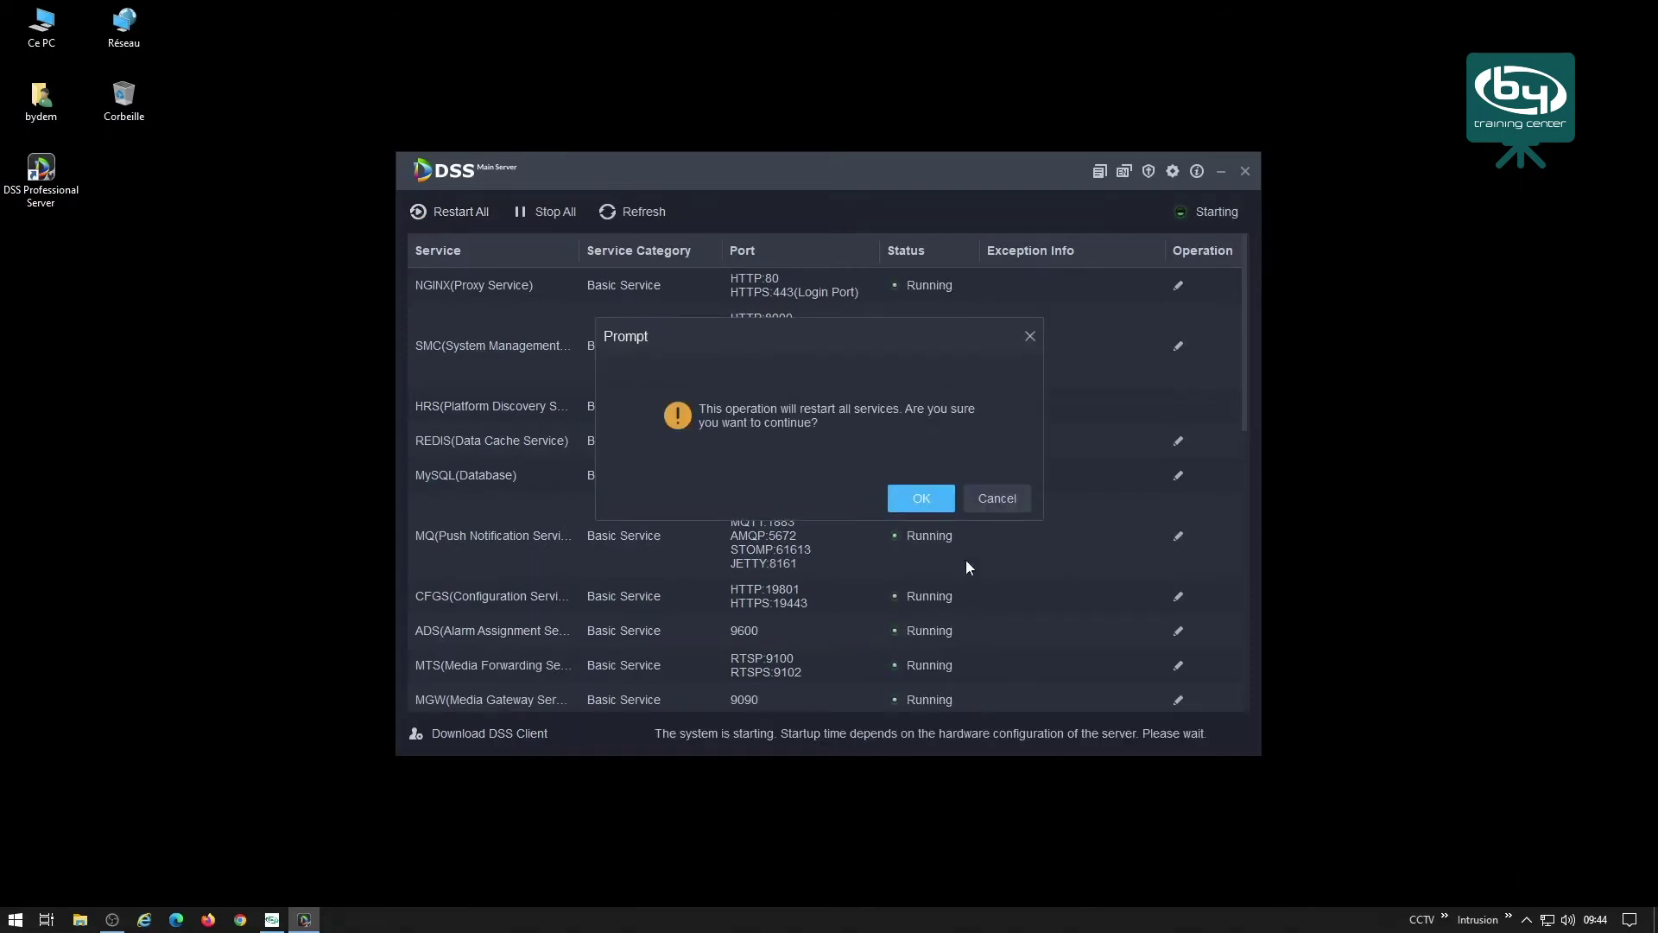
left_click(922, 499)
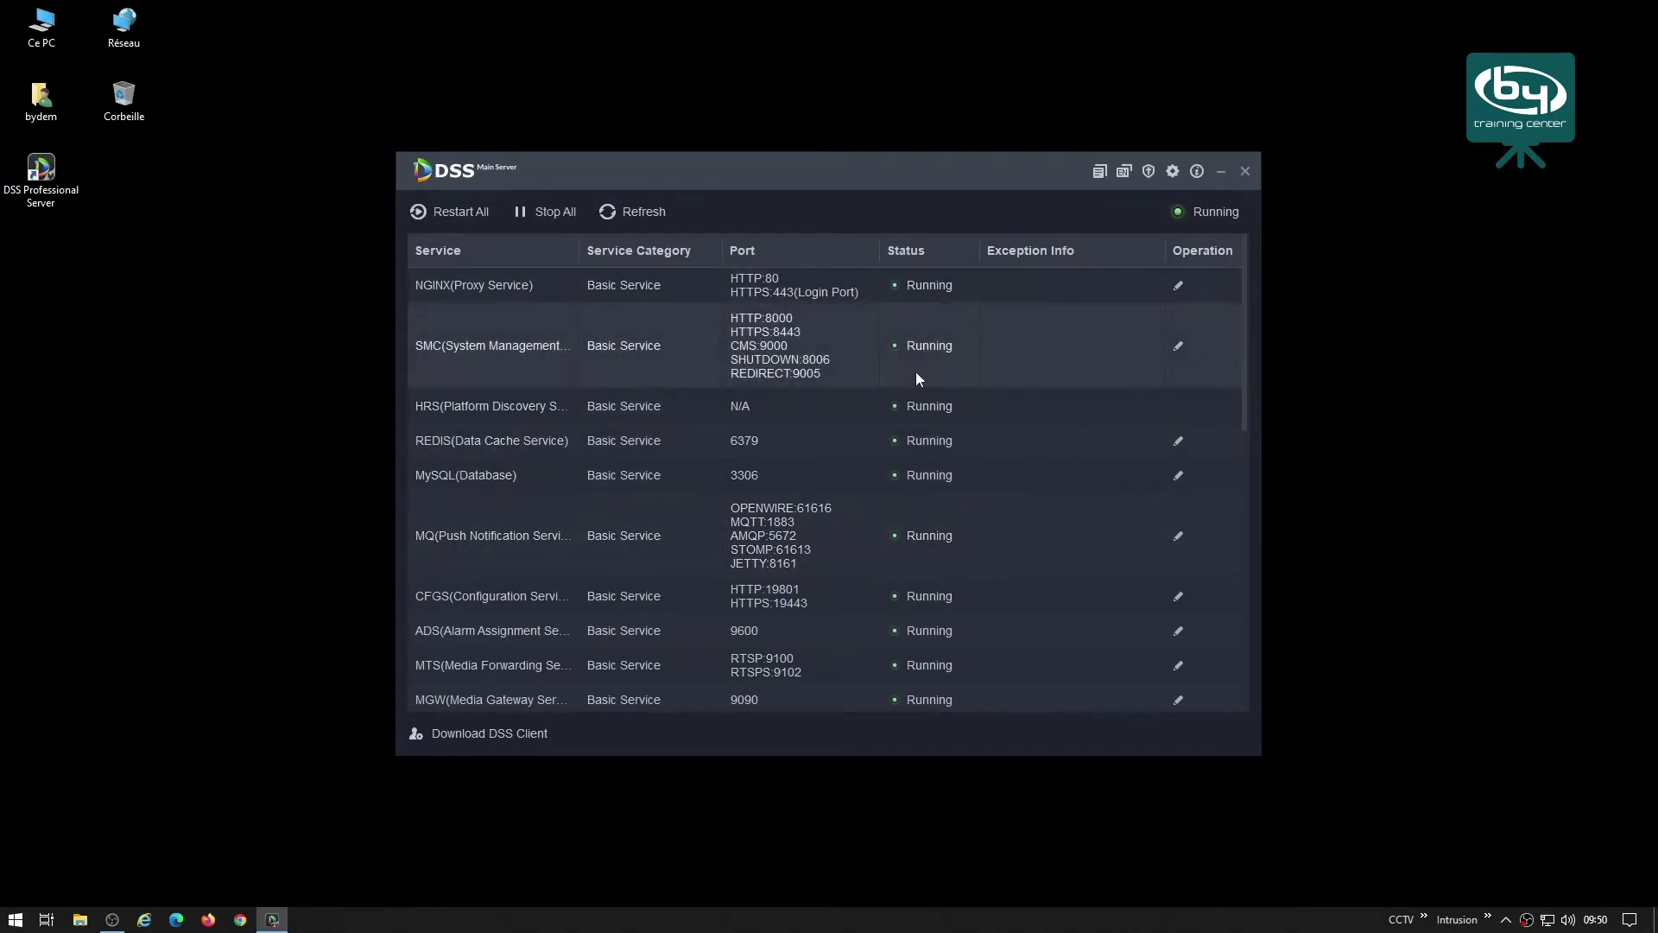
scroll(917, 640, "down", 10)
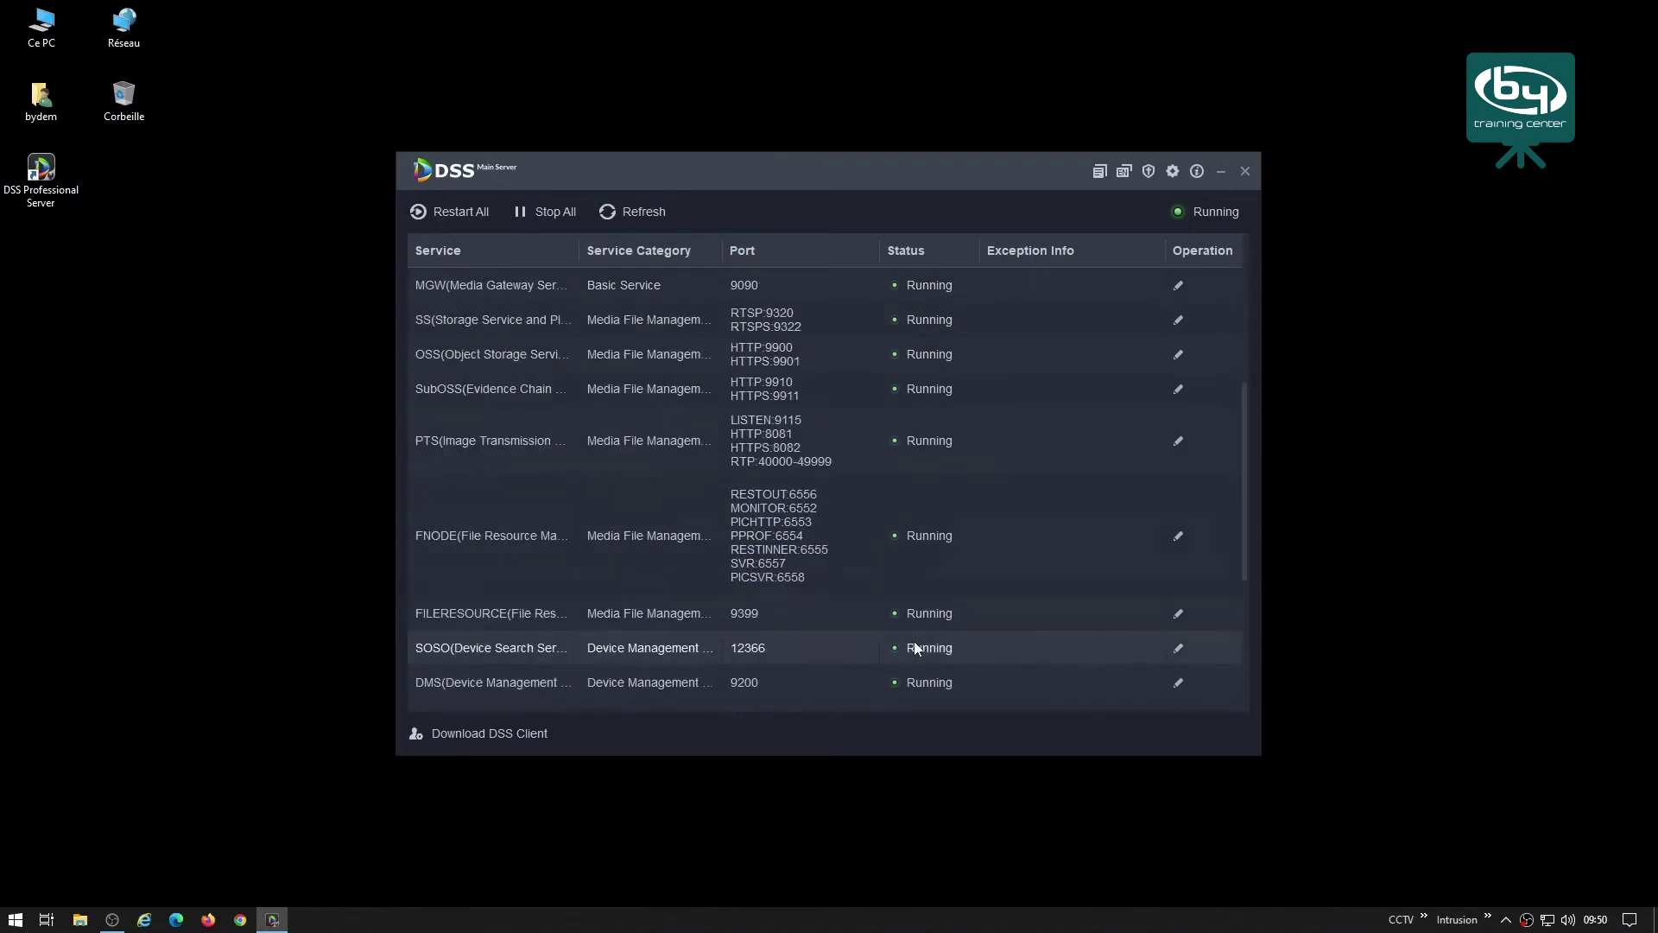
scroll(915, 640, "up", 10)
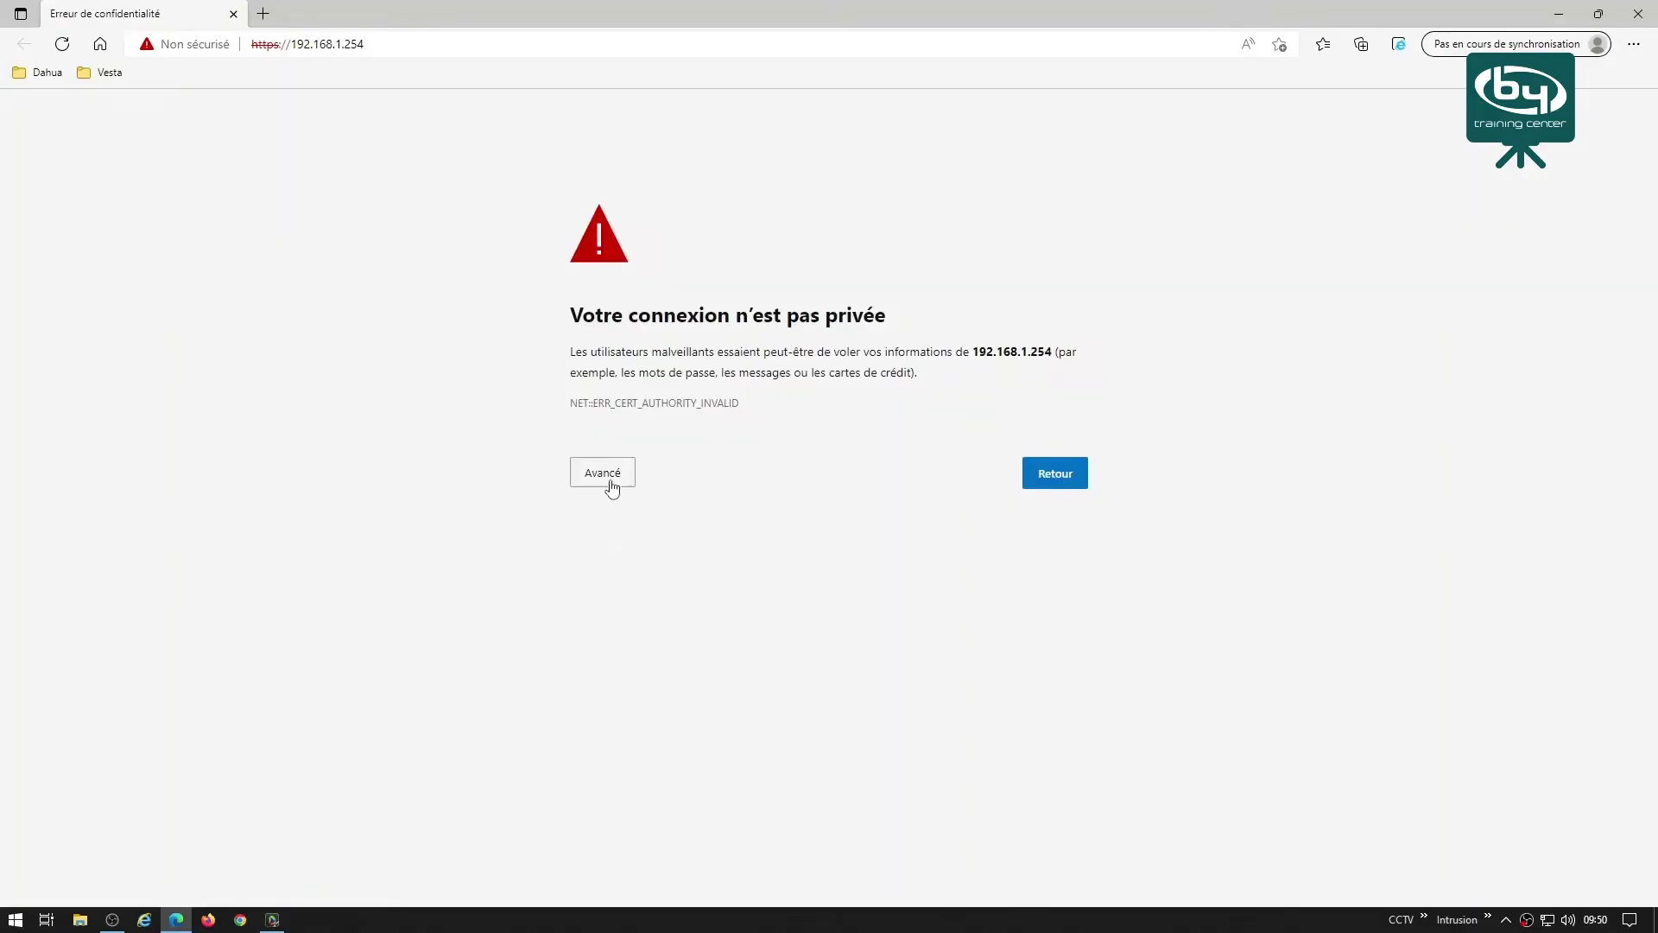
Proceed past the 192.168.1.254 certificate warning and download the PC DSS Client installer.
left_click(611, 486)
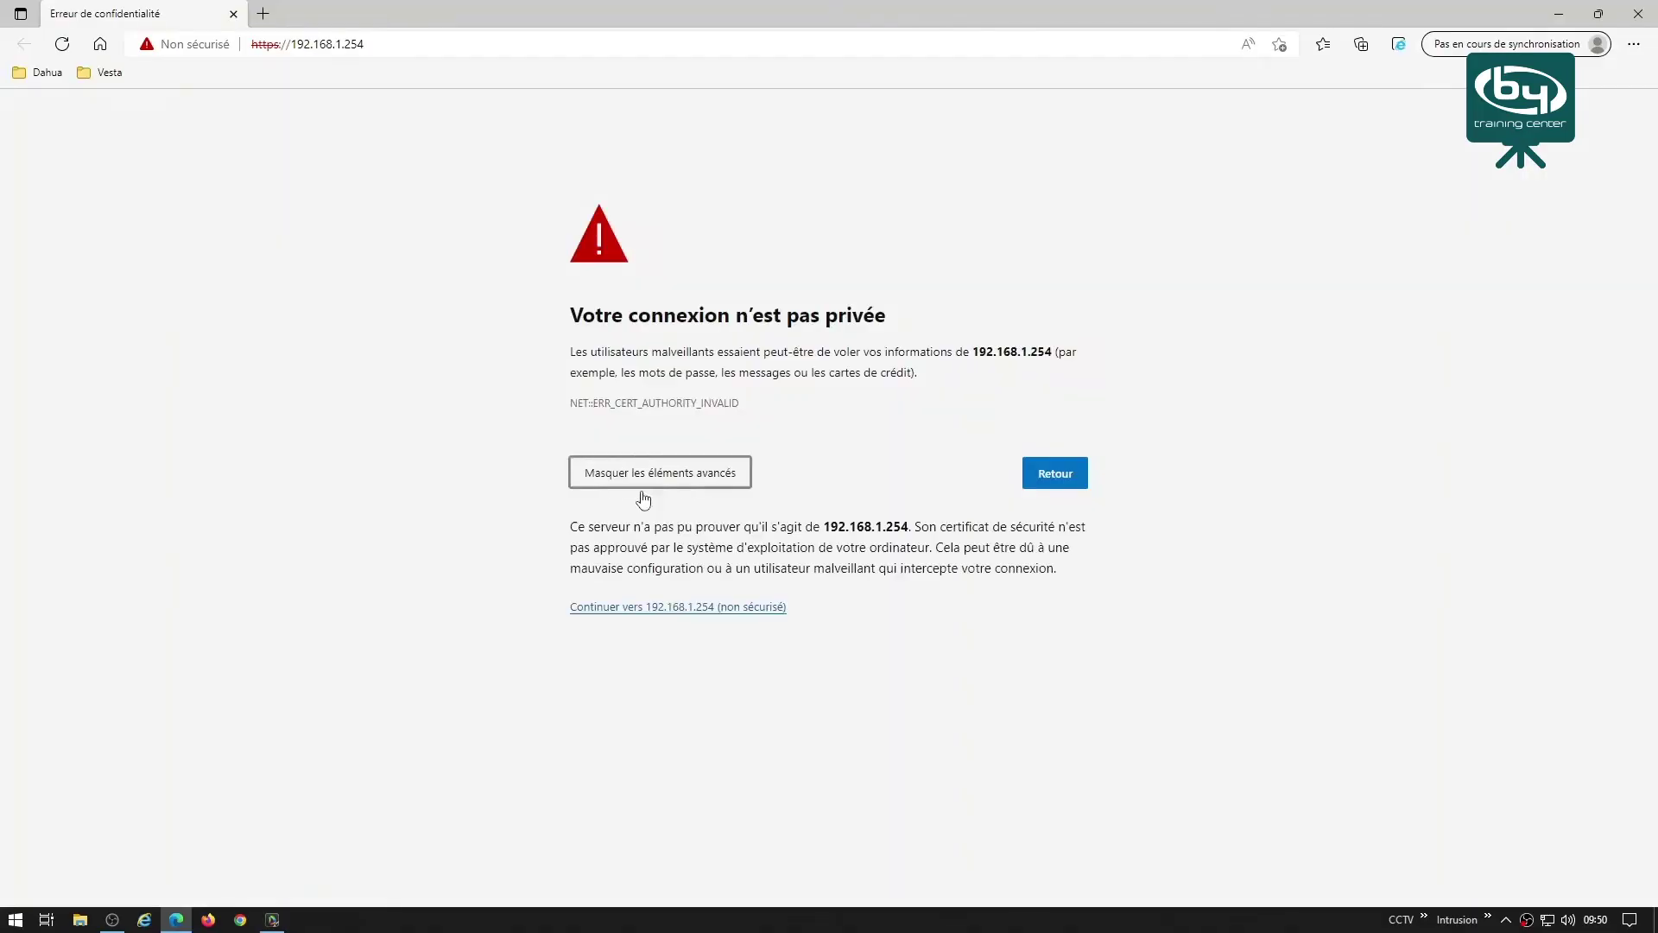
left_click(687, 607)
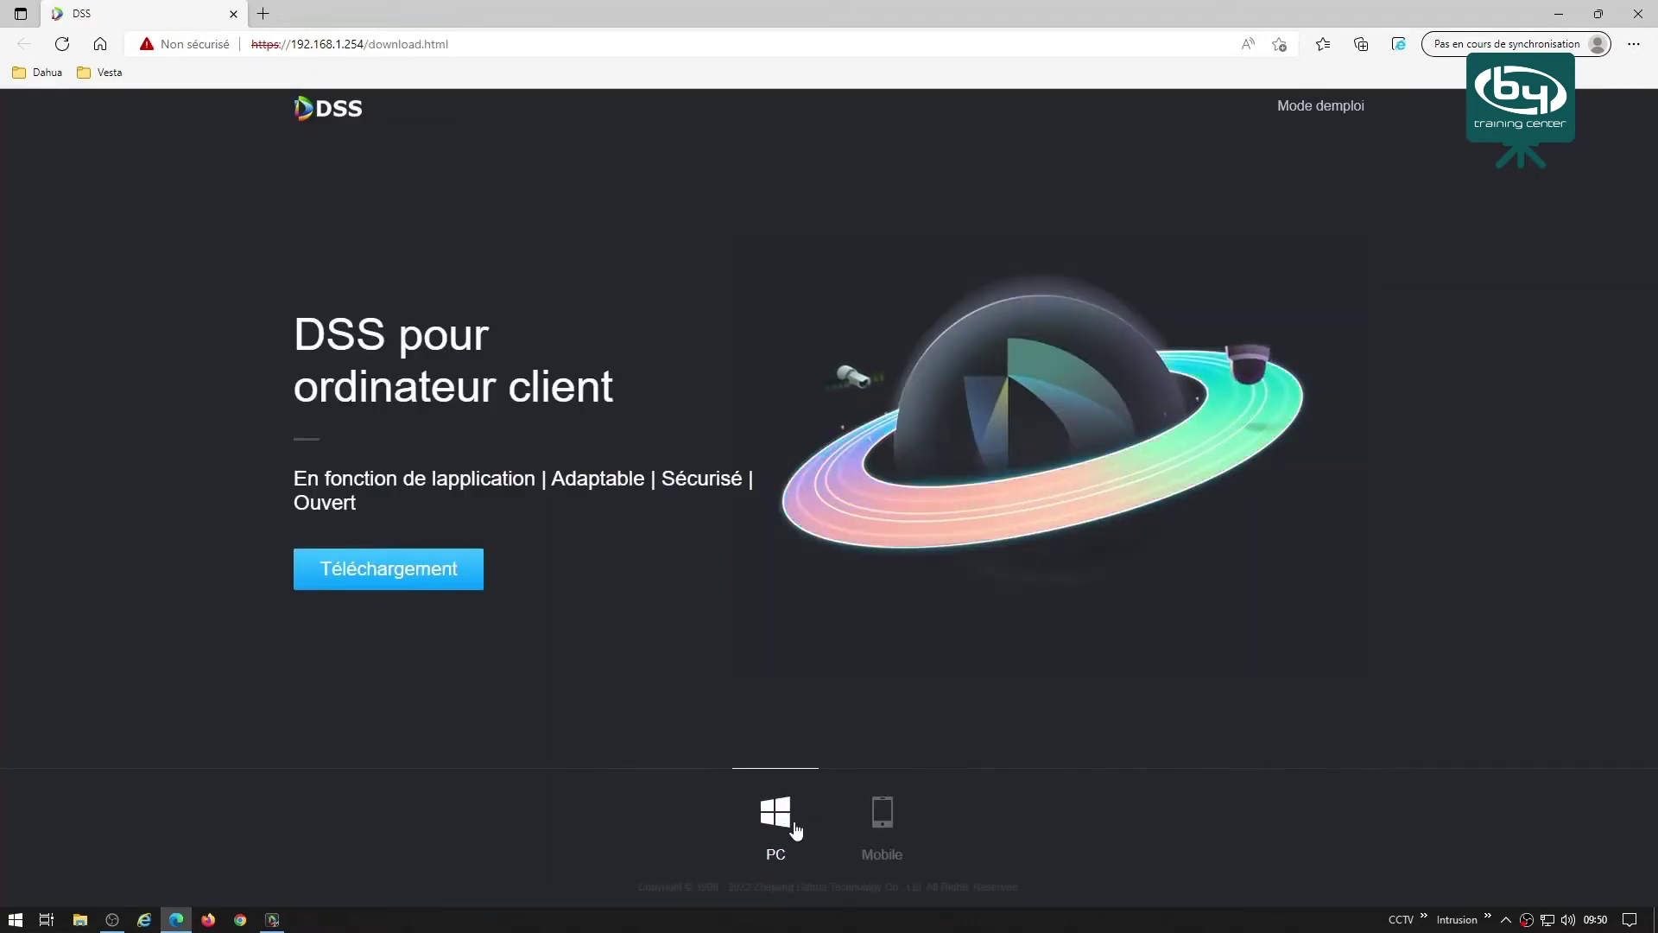
left_click(366, 577)
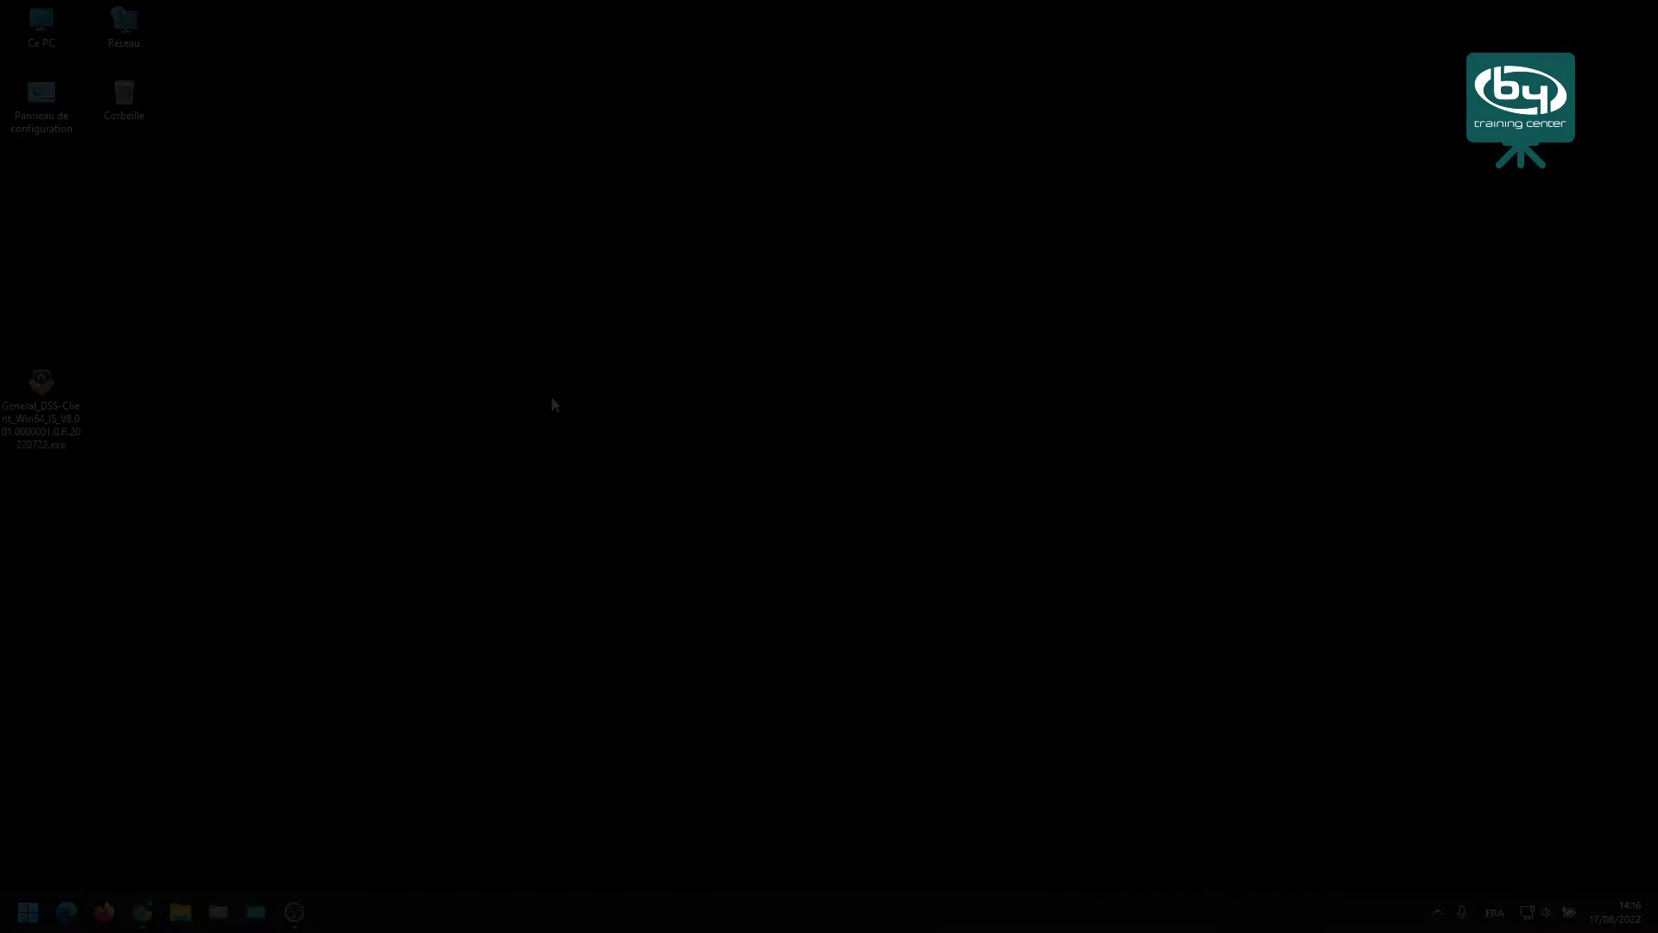
Install DSS Client to the default C:\DSS\DSS Client path, accepting the license, then run it.
double_click(45, 393)
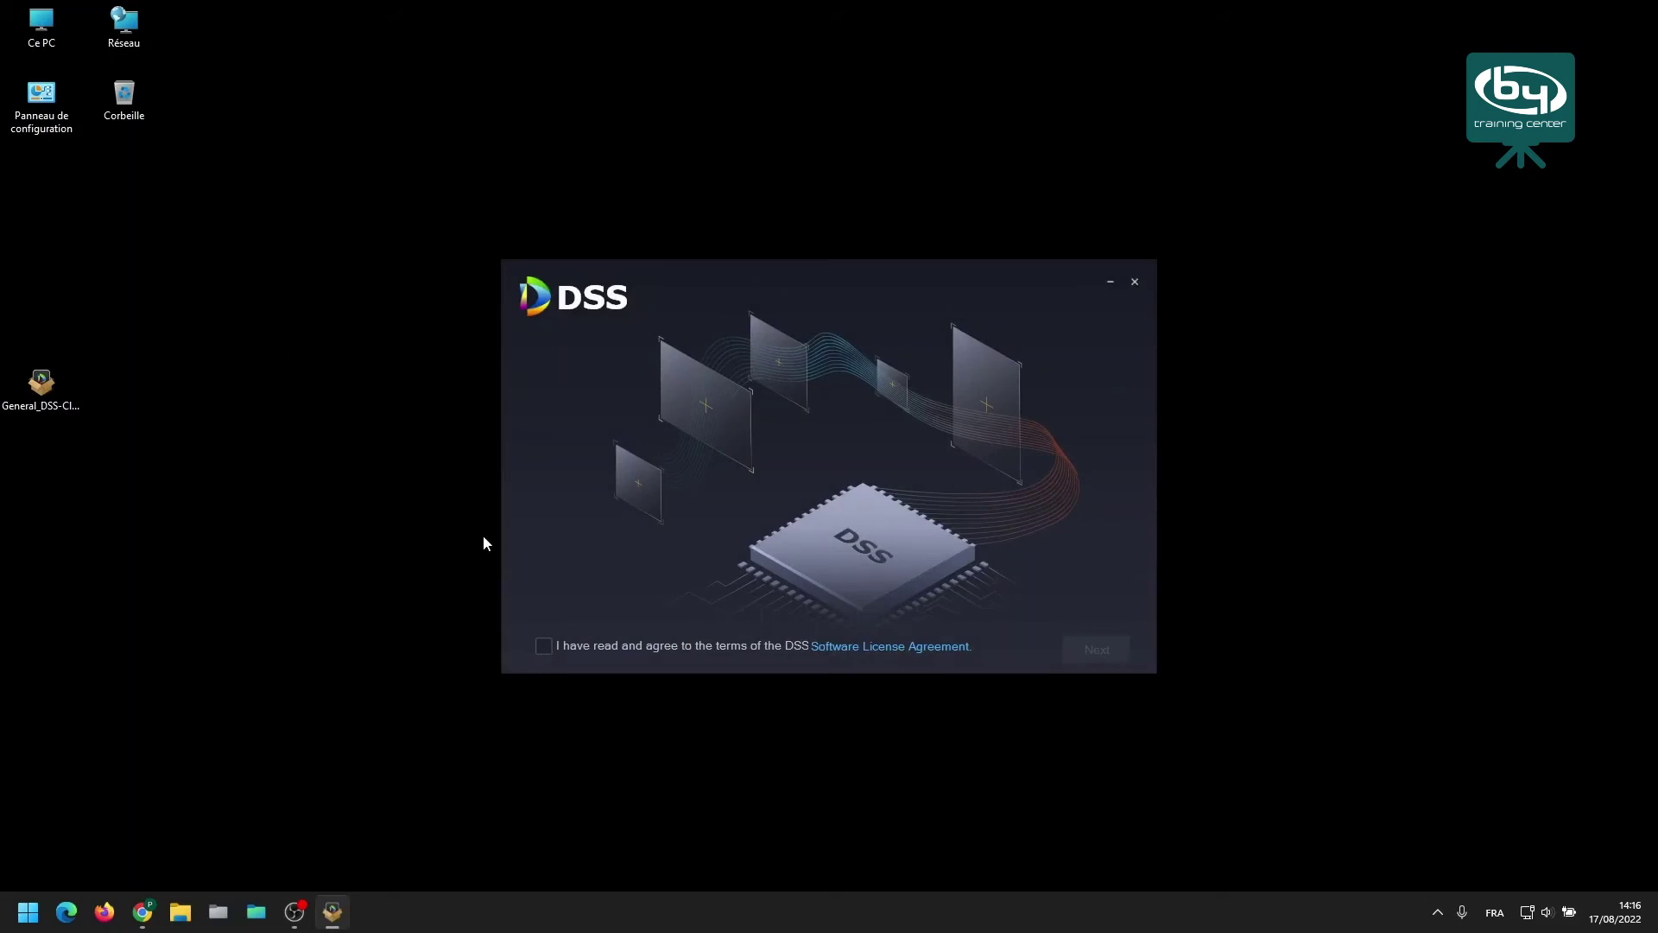
left_click(544, 646)
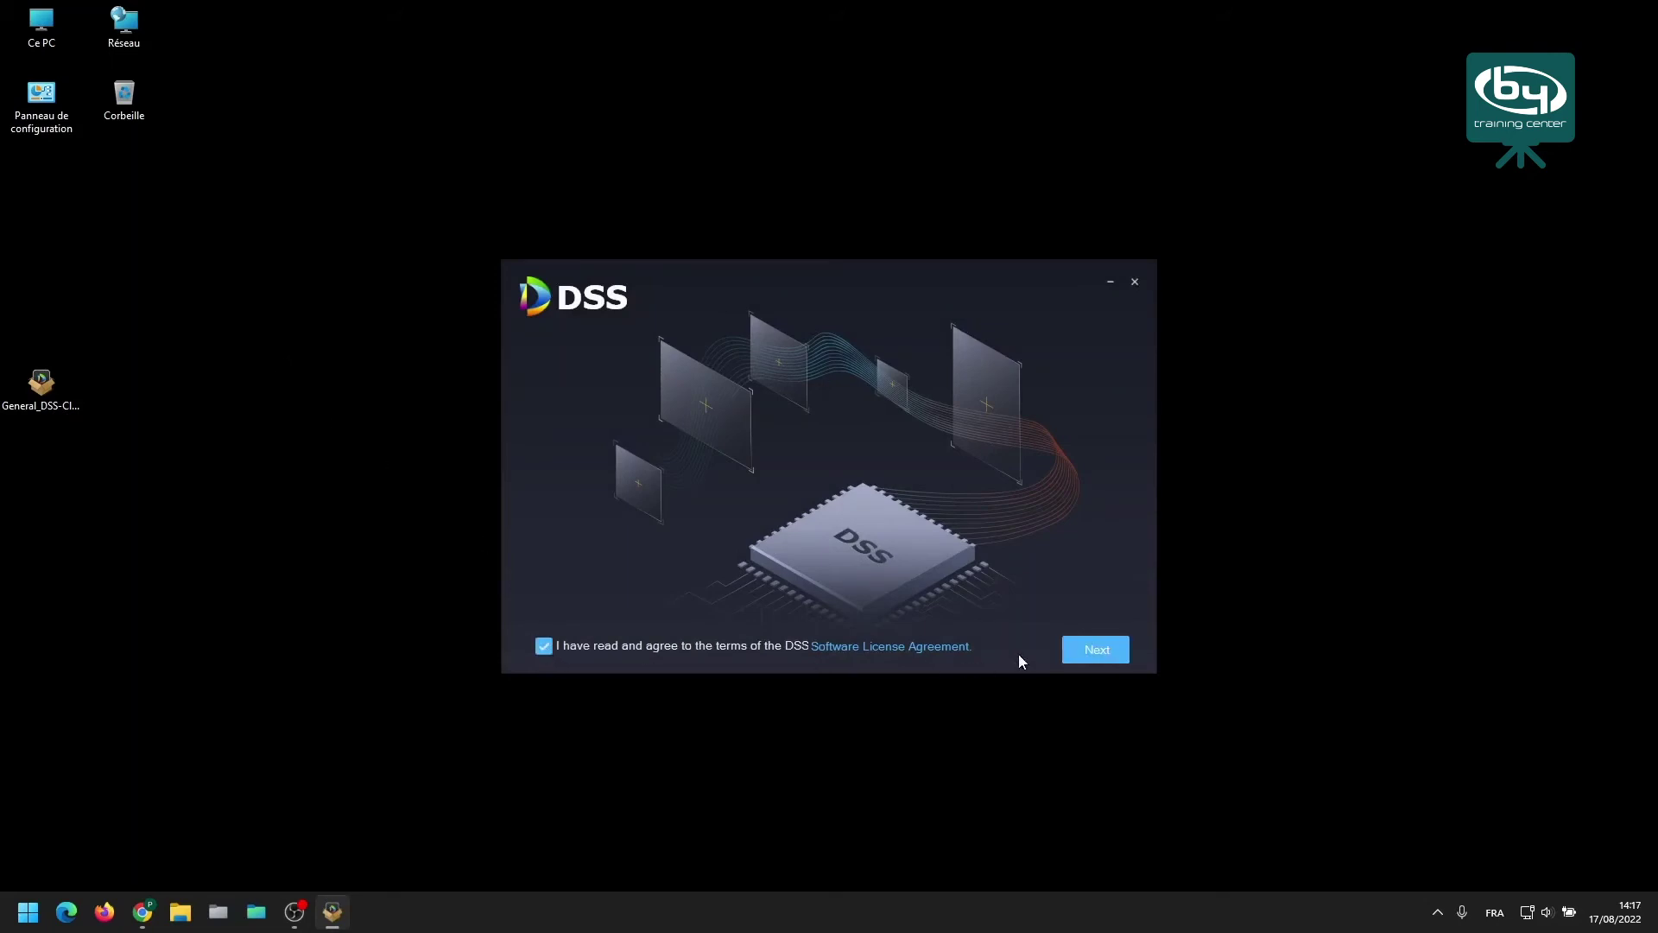
left_click(1114, 651)
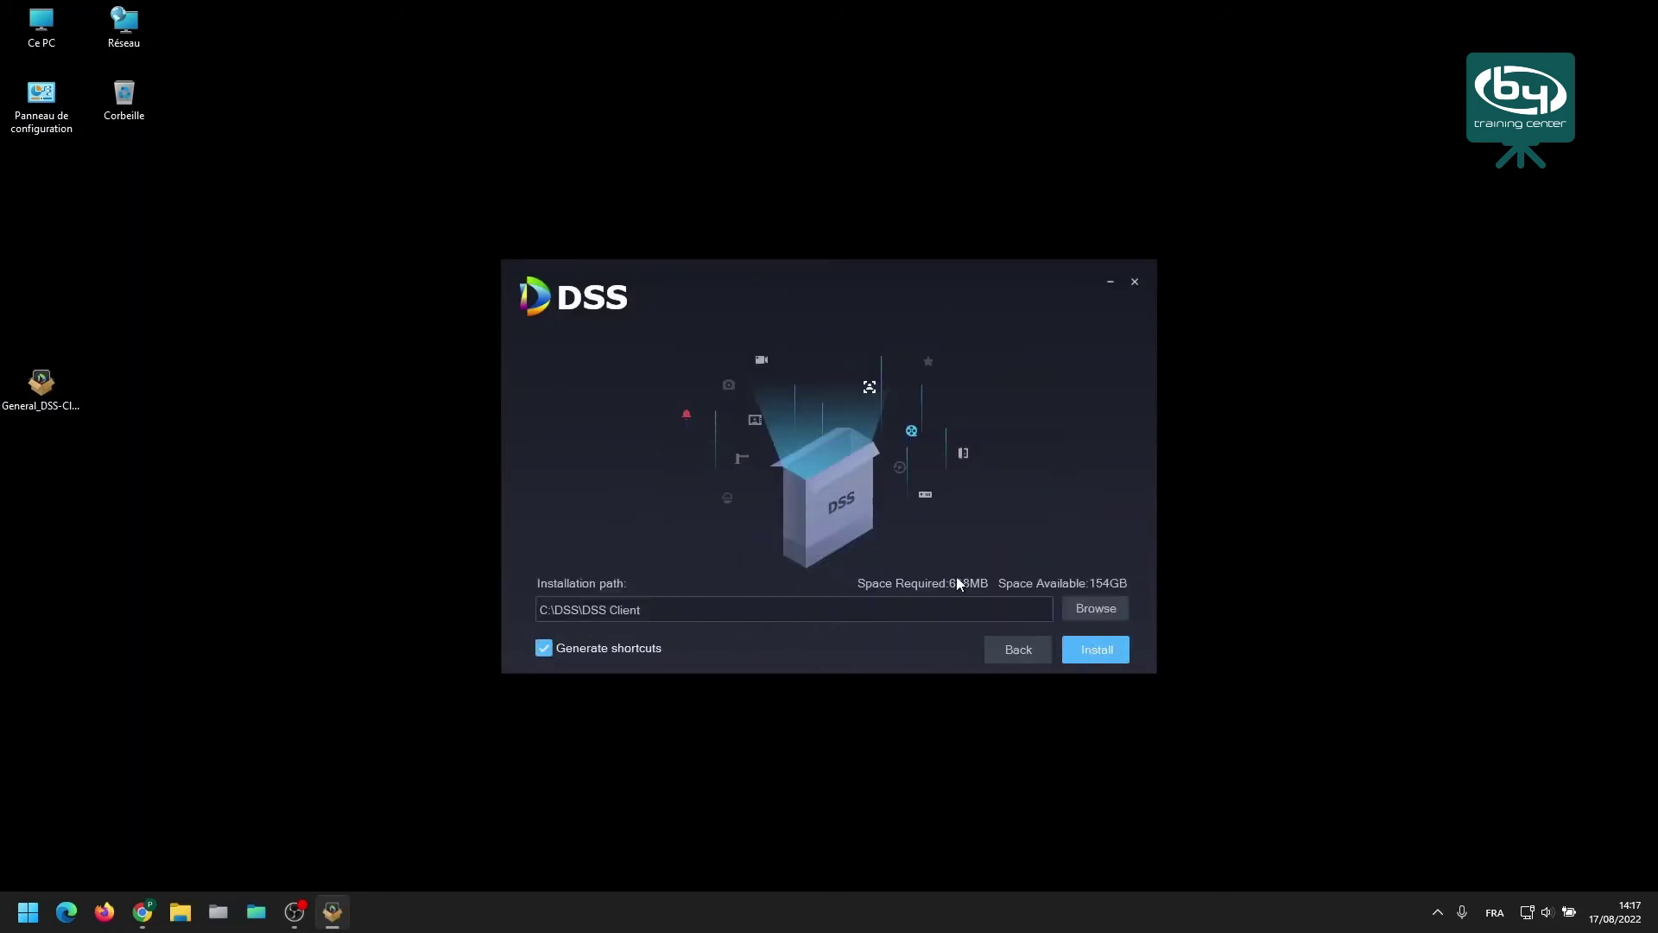
left_click(1097, 649)
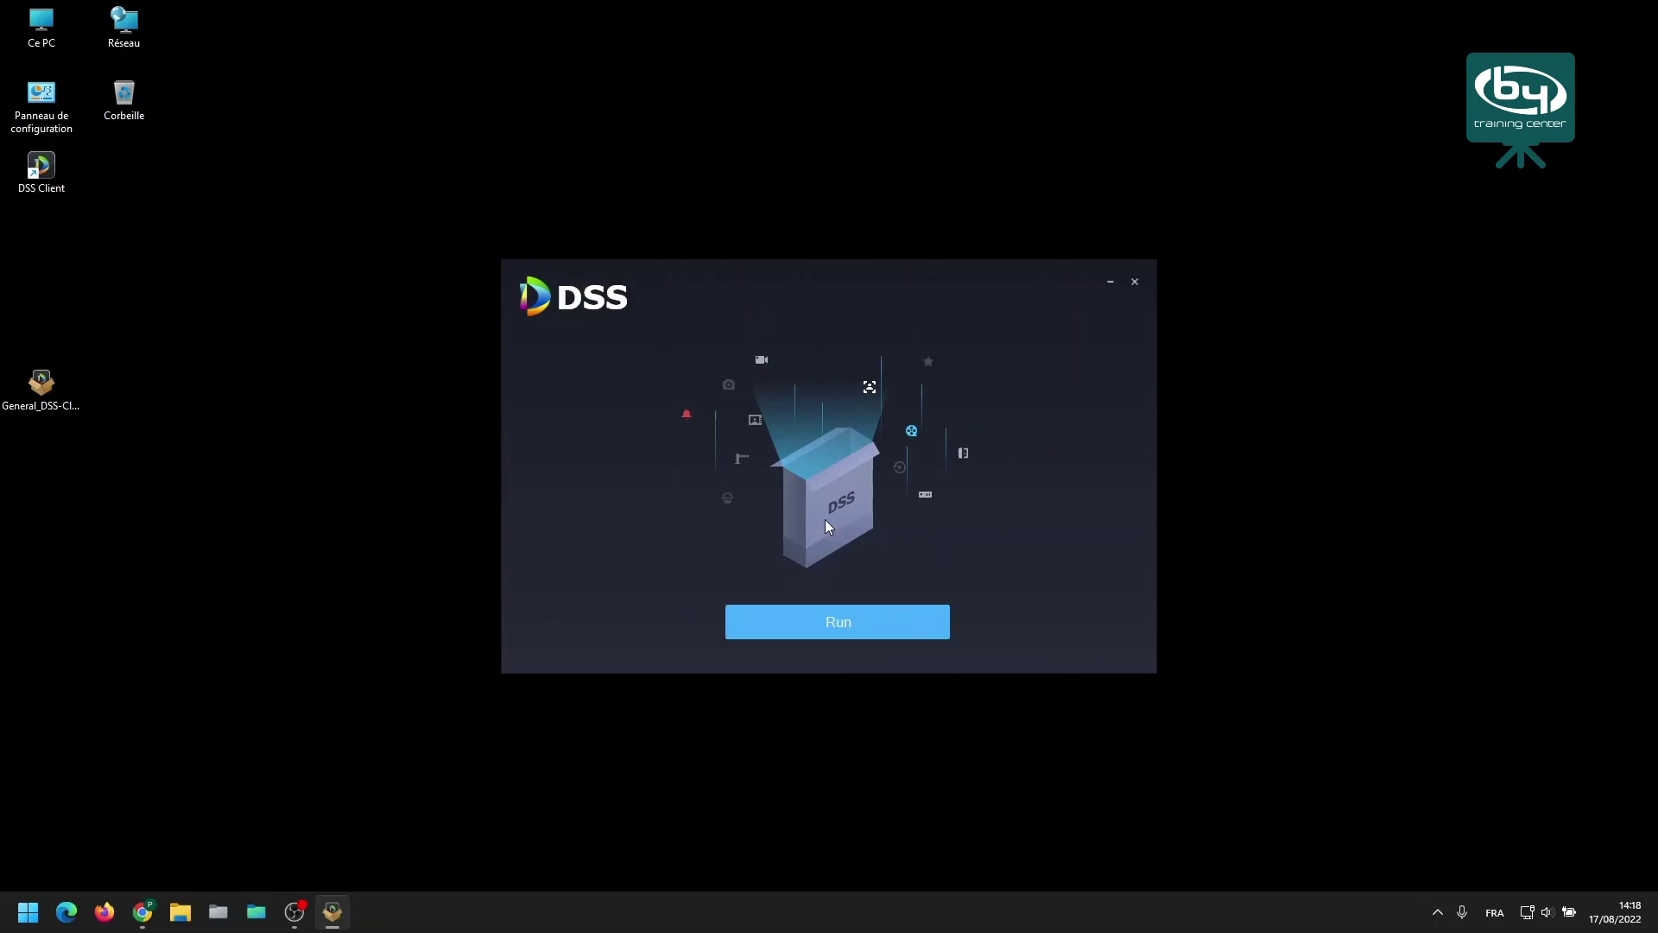
left_click(840, 622)
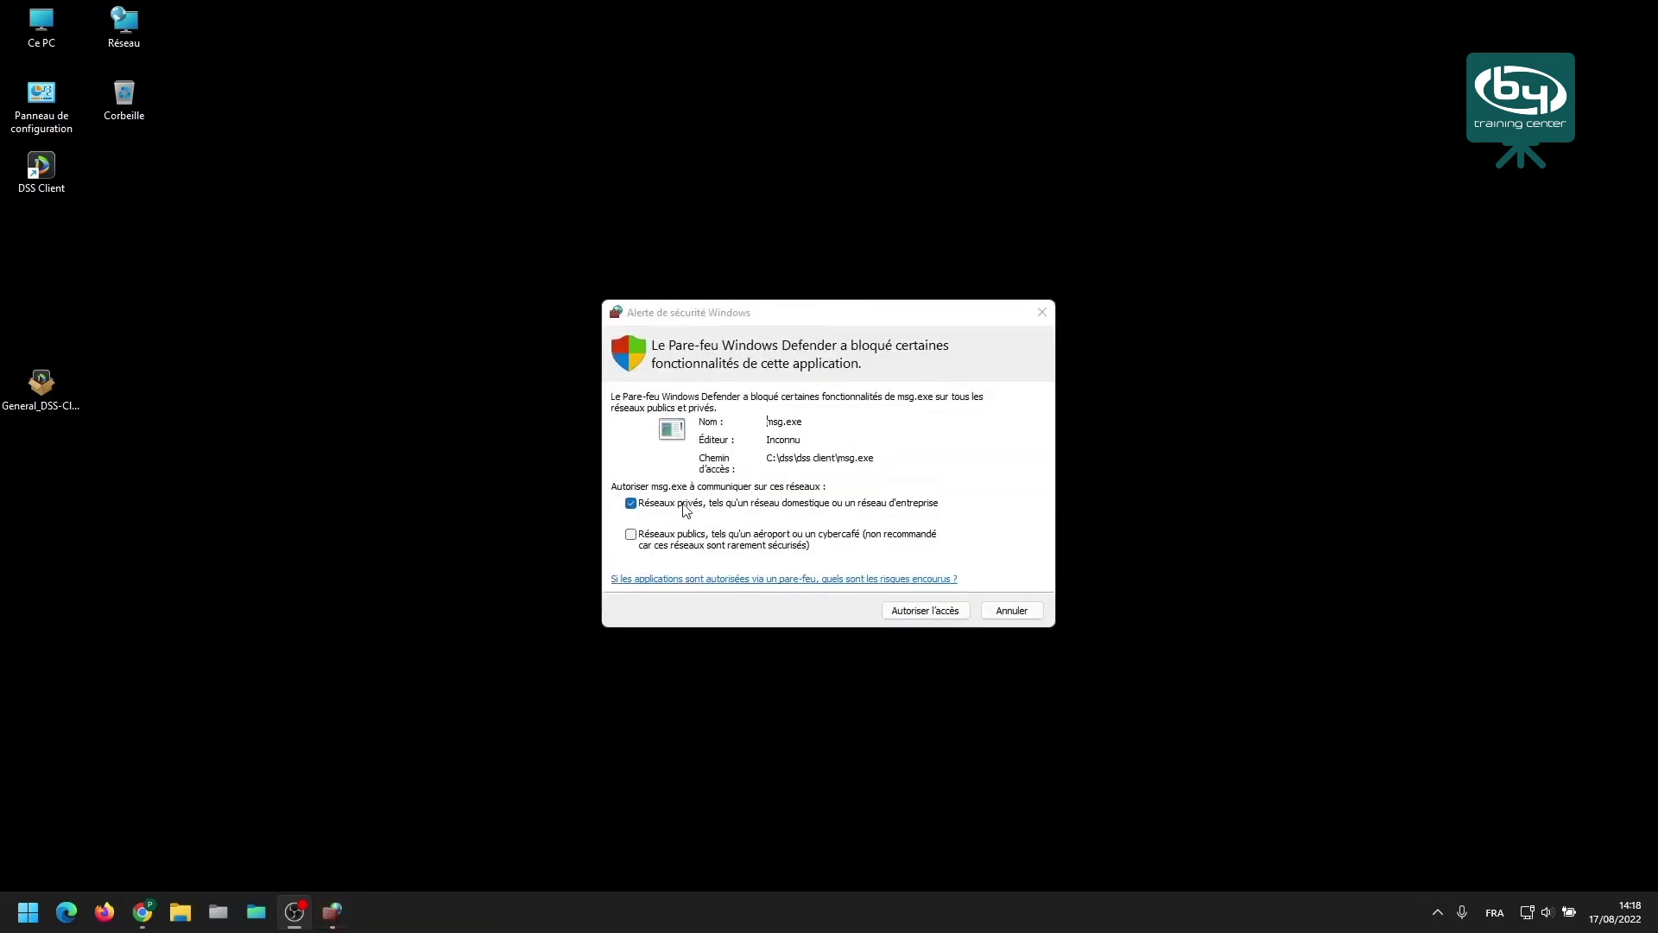
Grant firewall access to msg.exe and then to DSSClient.
left_click(924, 612)
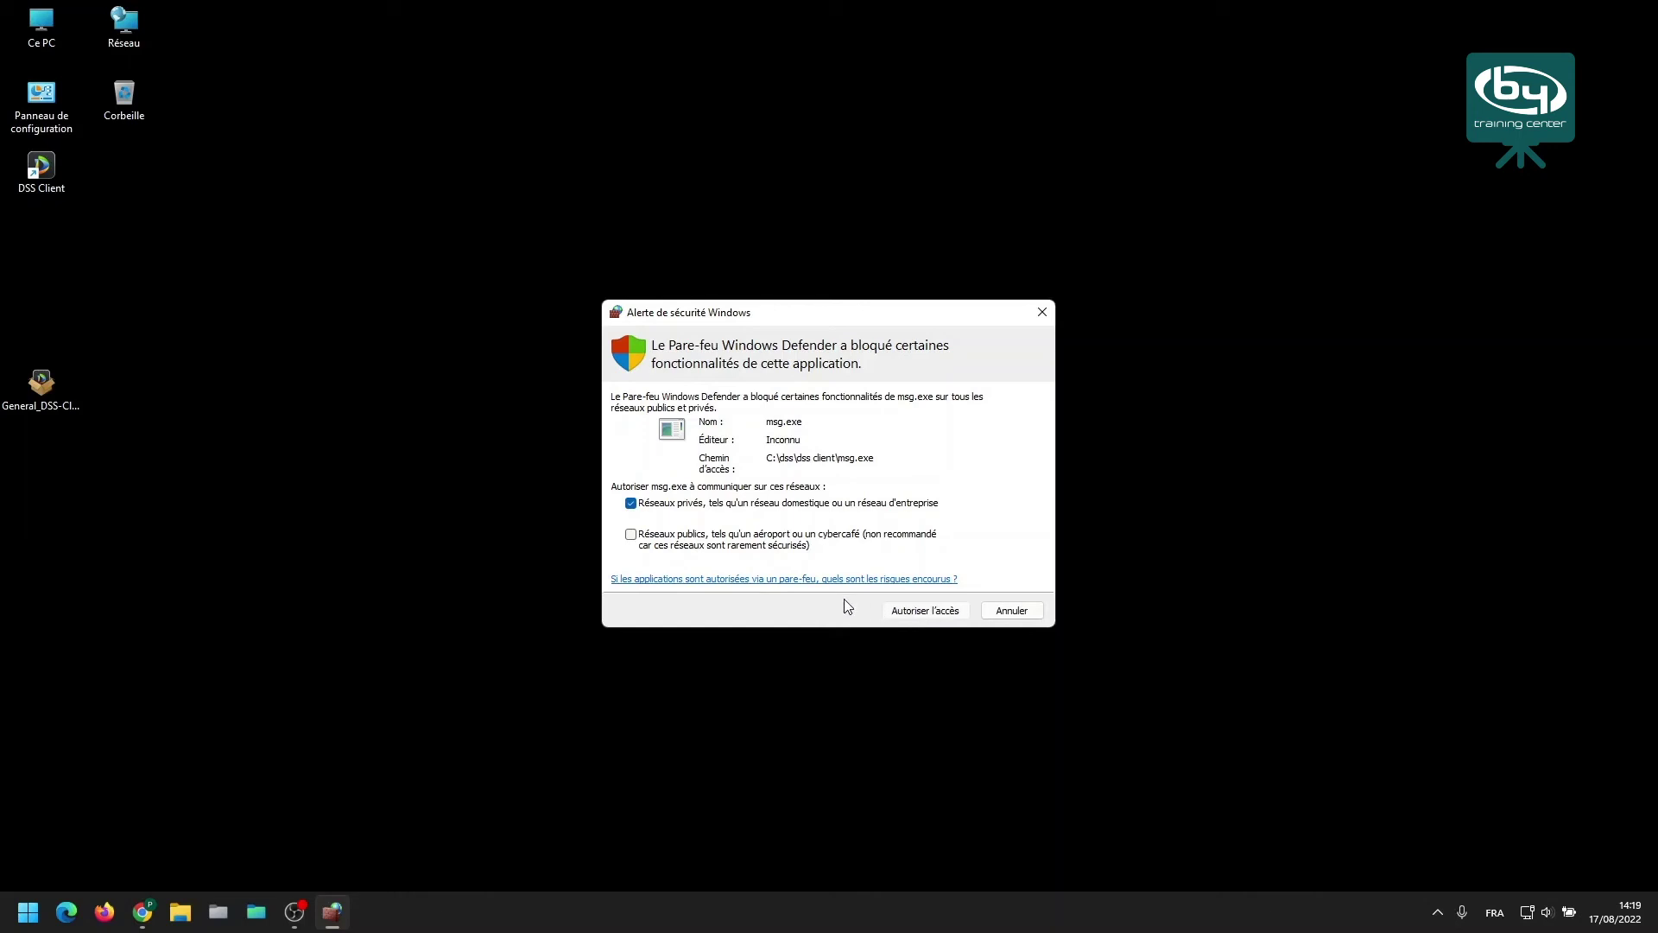
left_click(922, 610)
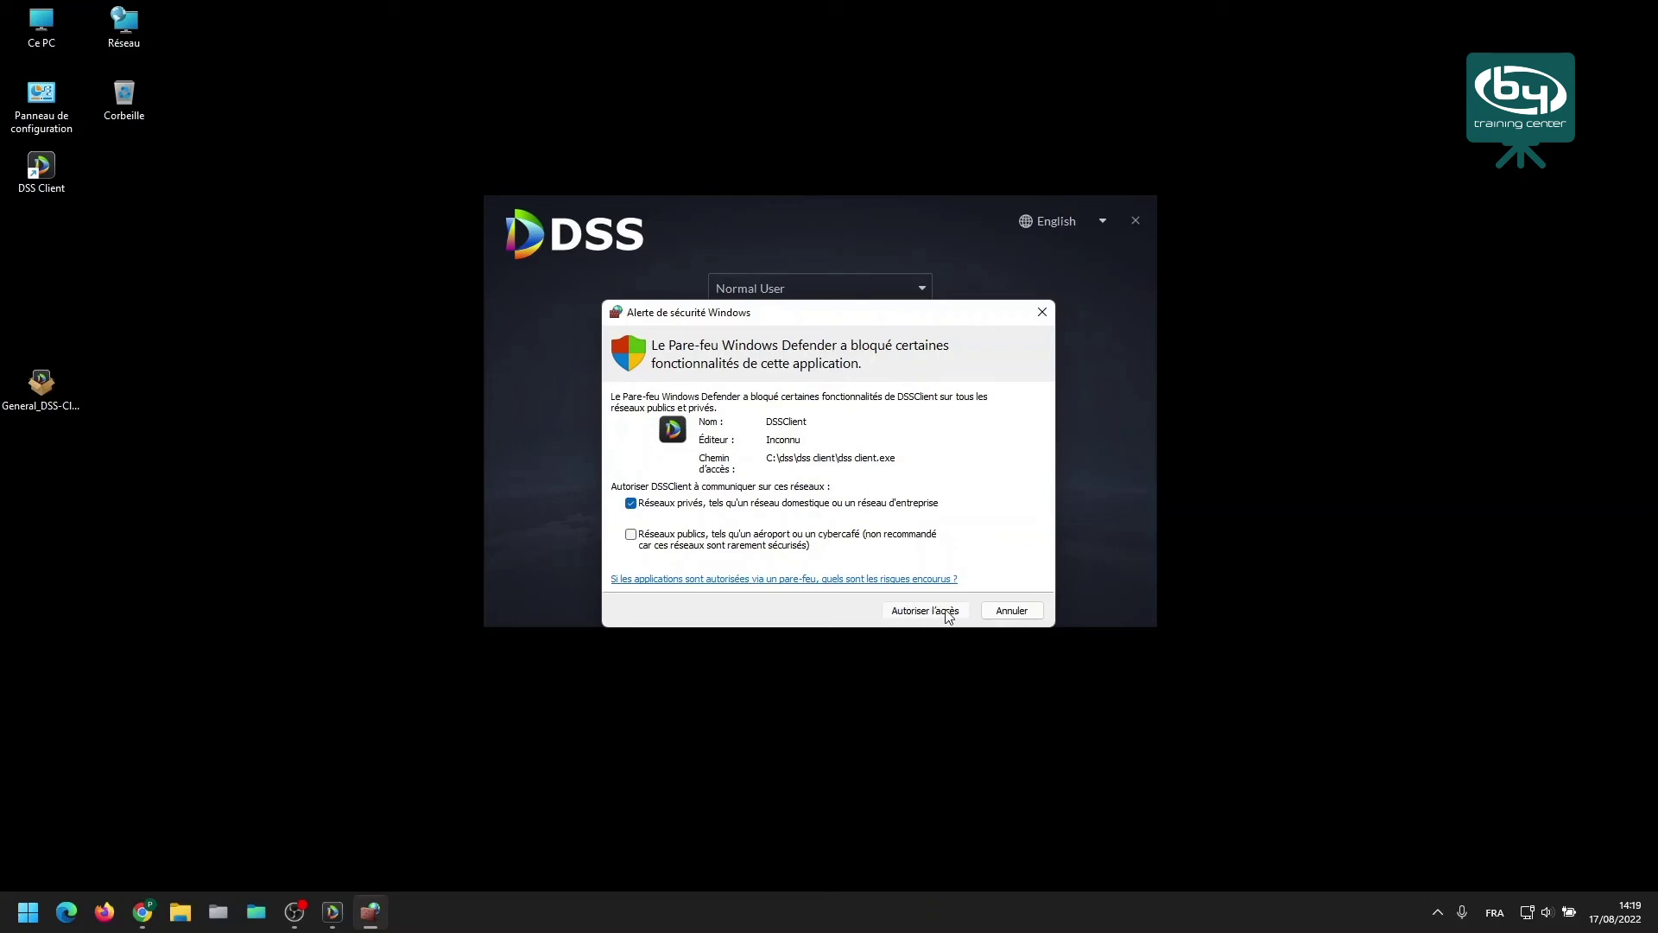
left_click(946, 615)
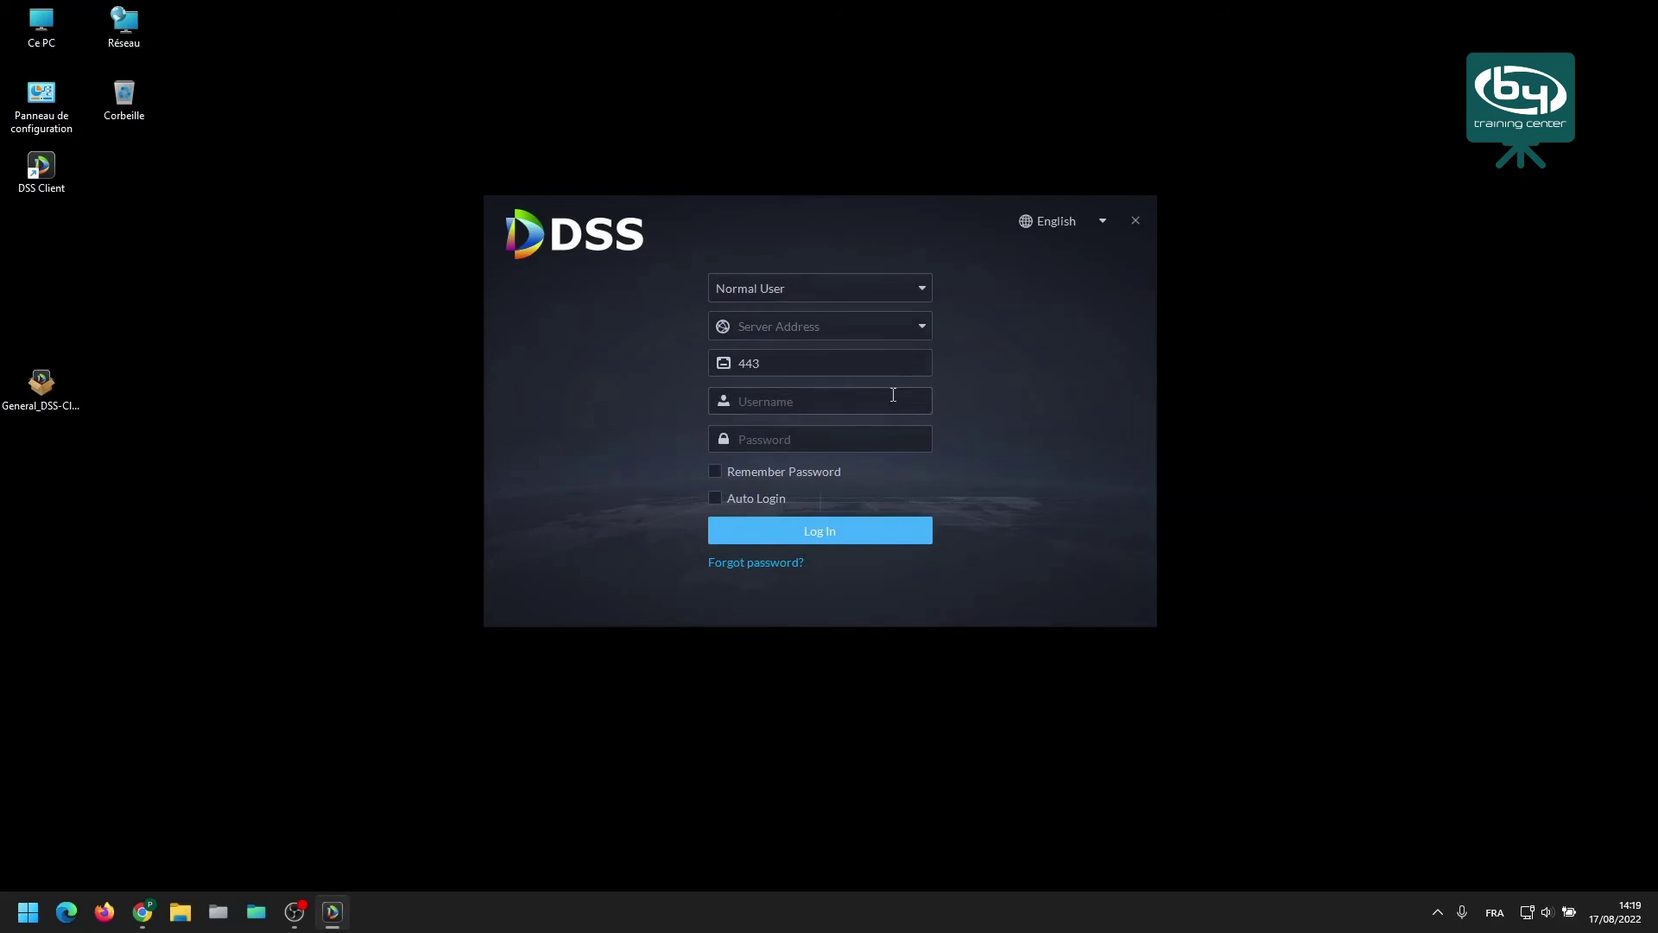
Keep Normal User and log in to server address 192.168.1.254.
left_click(893, 286)
left_click(893, 286)
left_click(856, 328)
type("192.163")
key("BackSpace")
type("8.1.254")
key("Return")
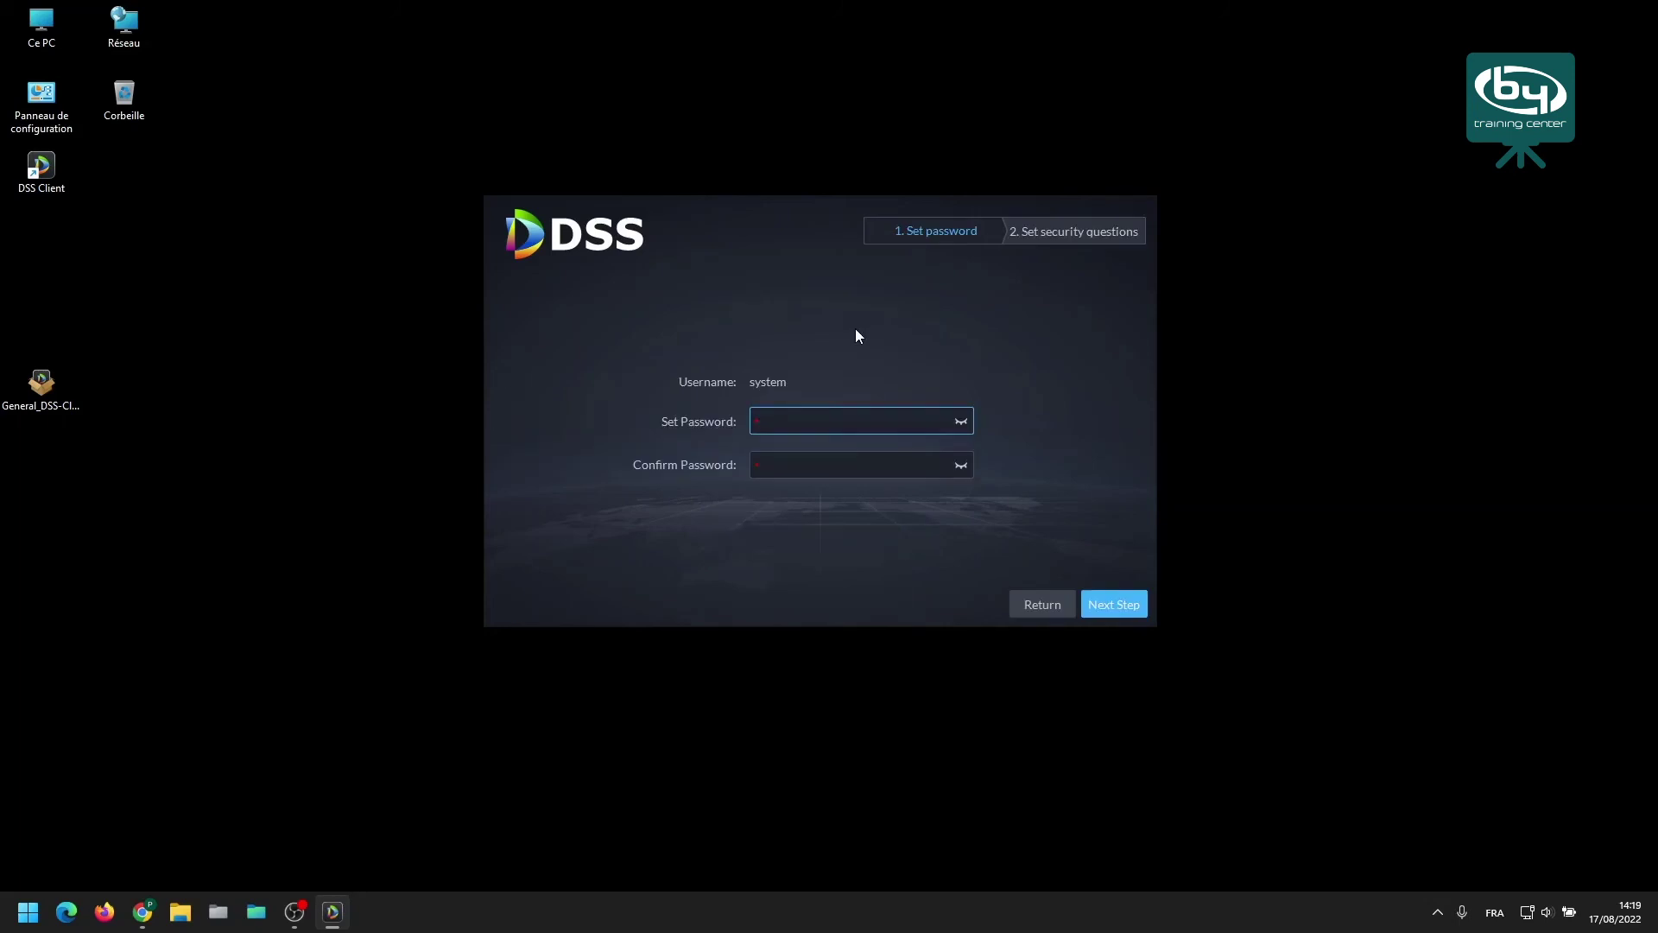
Enter and confirm a new password for the system user.
type("••••••••")
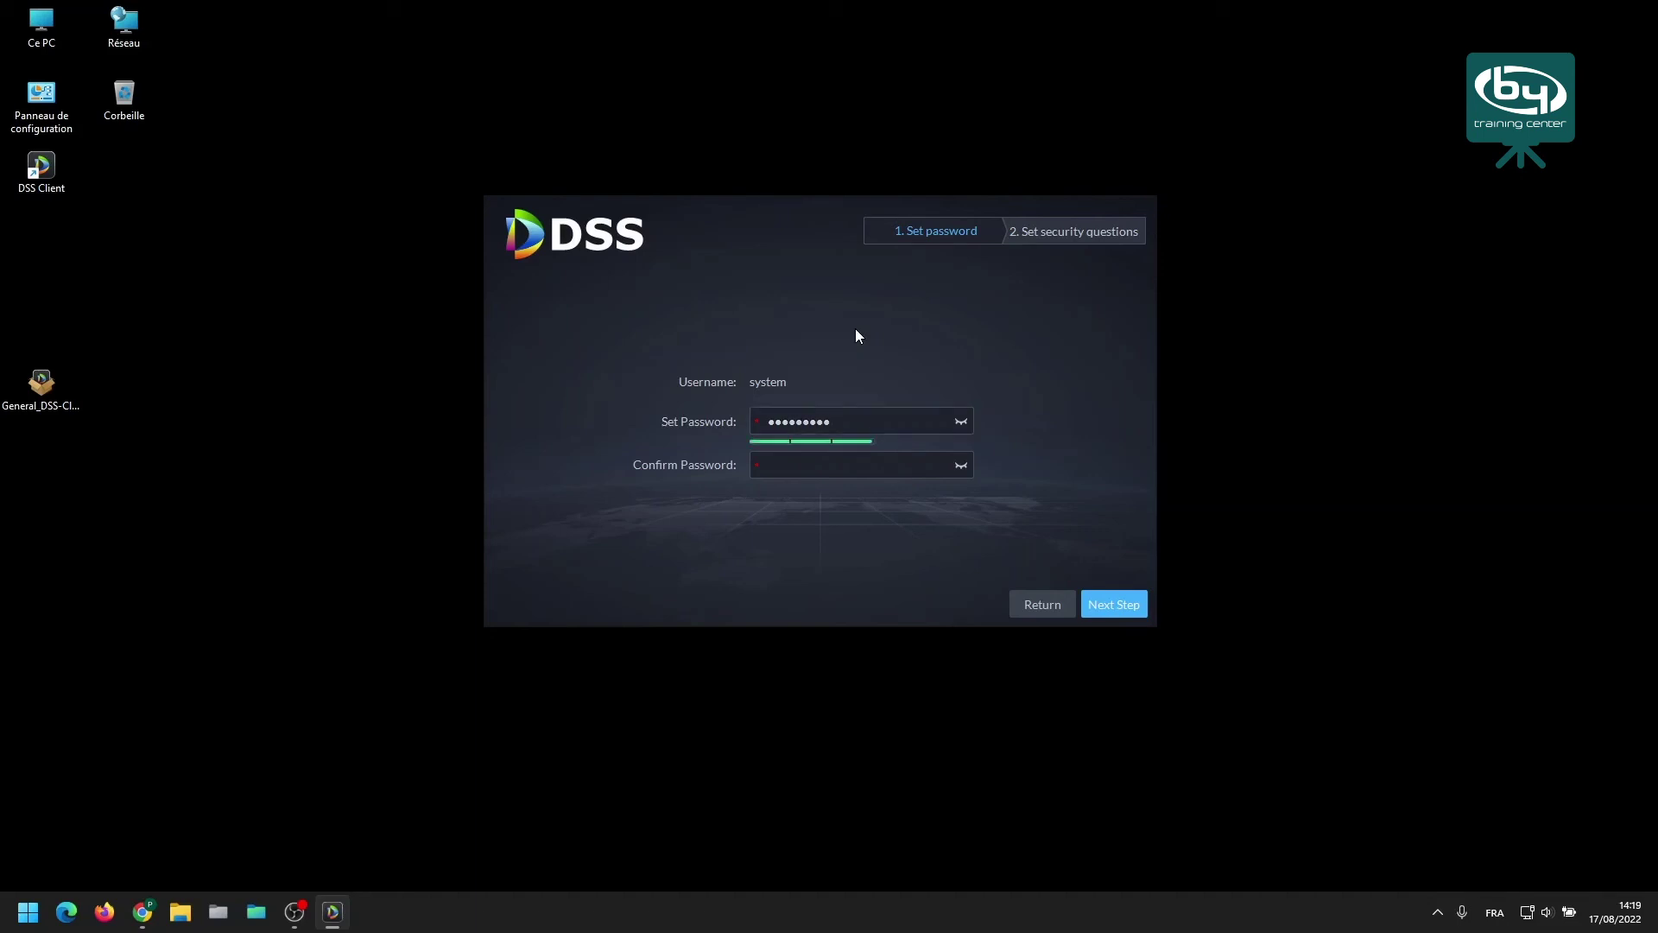
key("Tab")
type("••••••••")
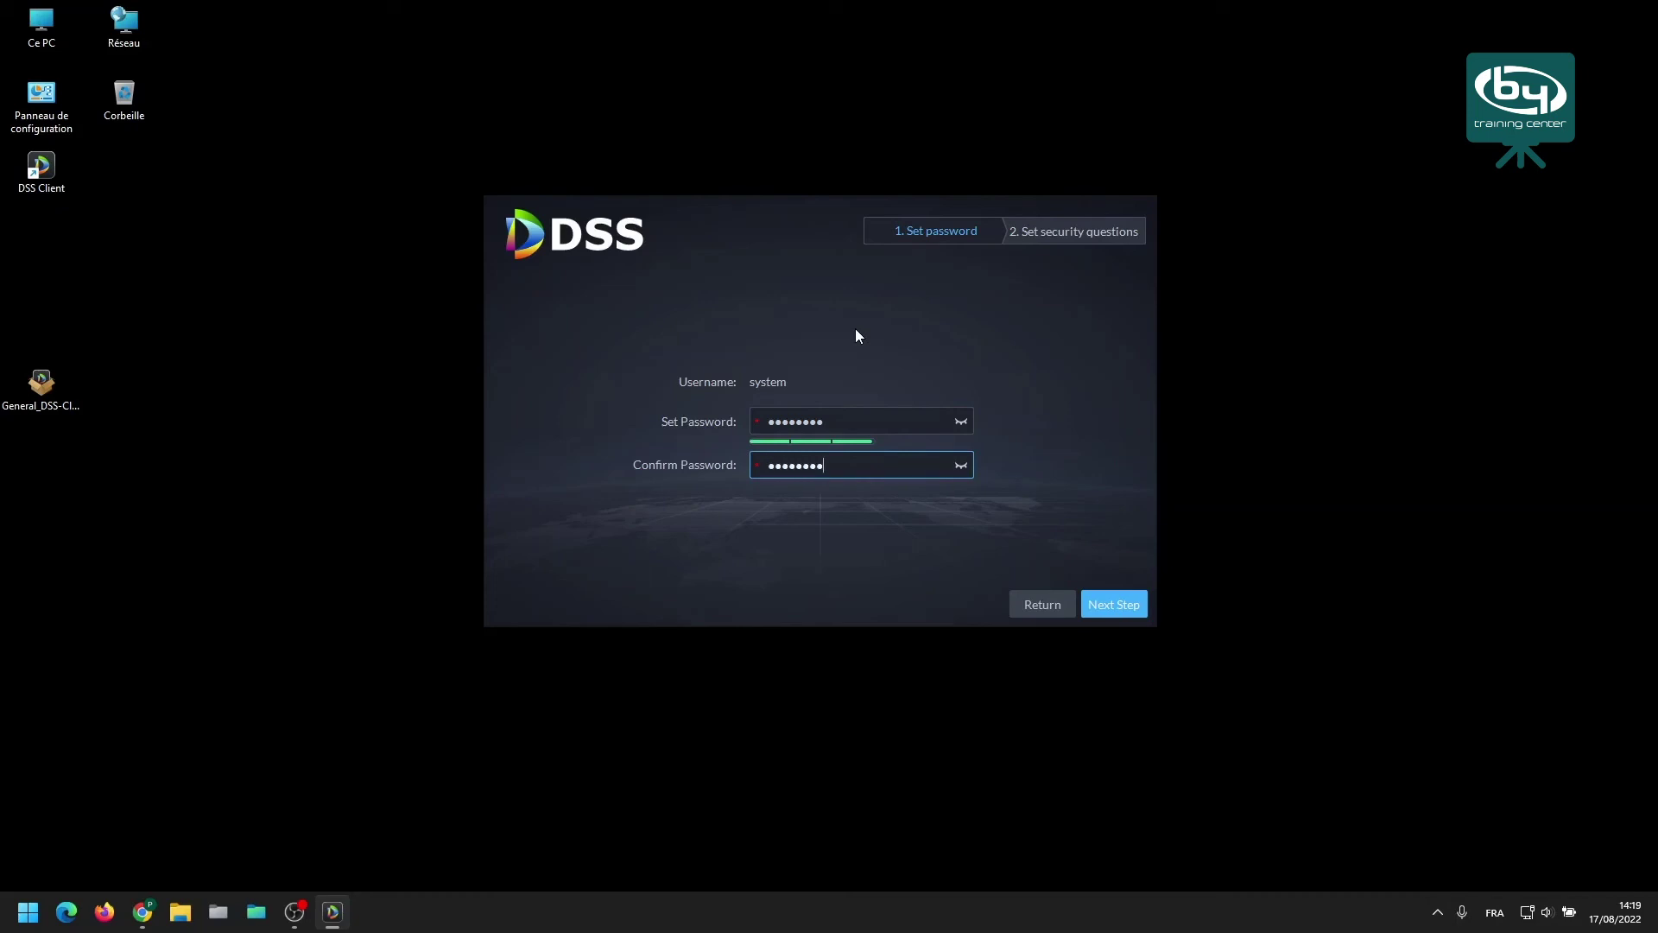
left_click(1112, 605)
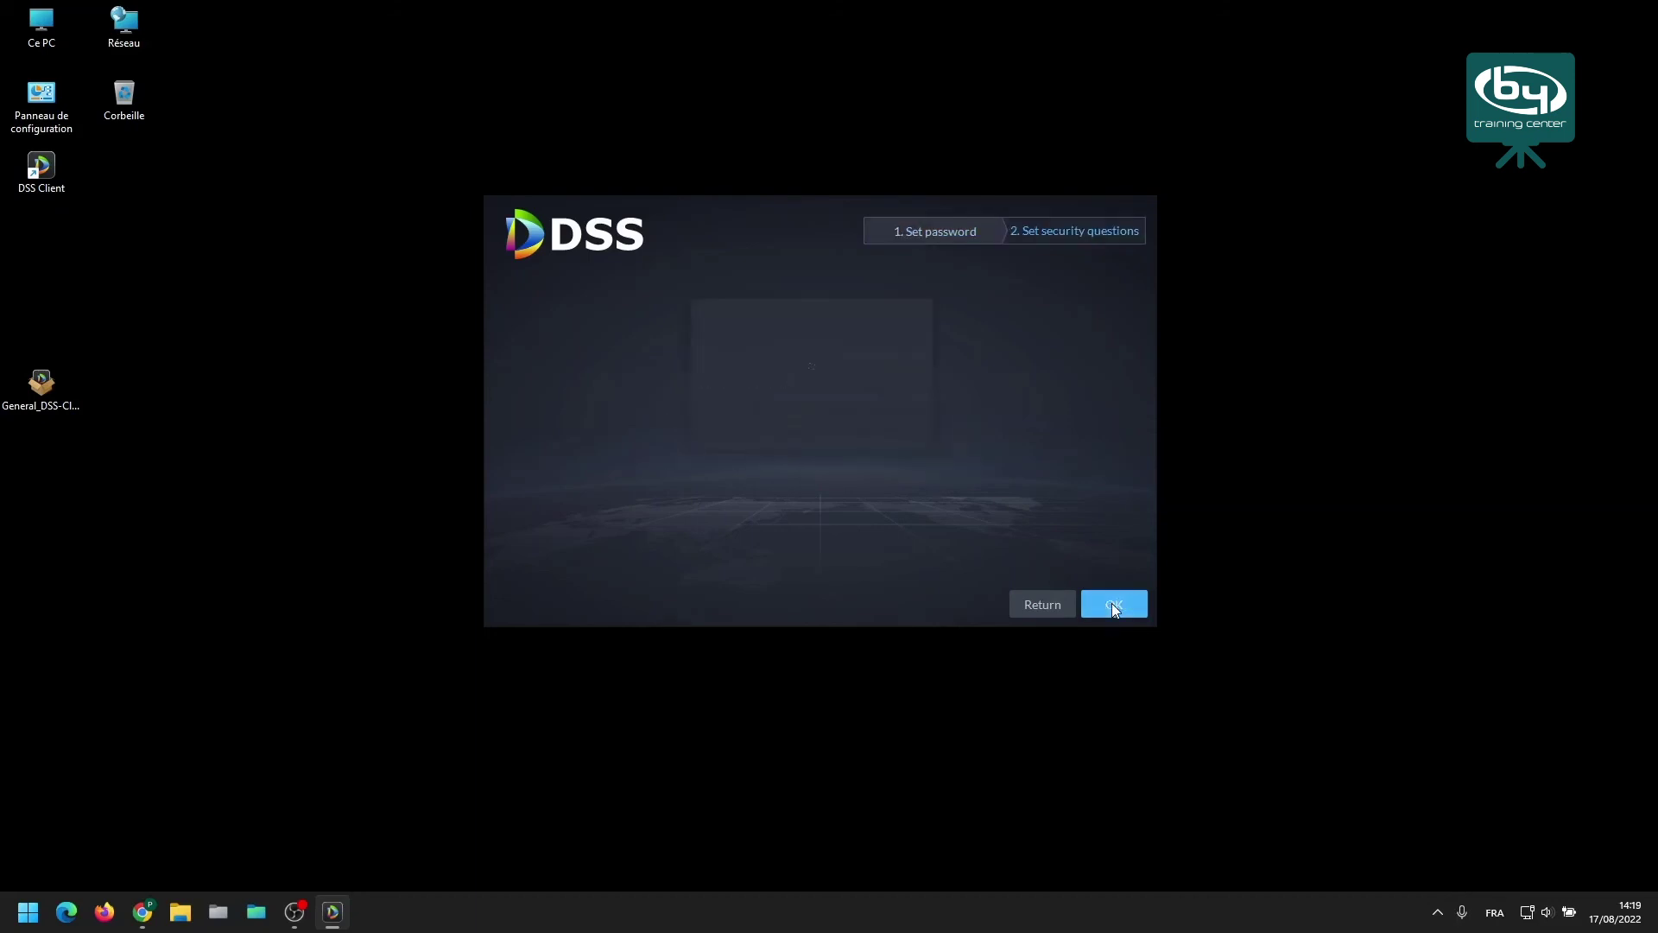
Fill in answers to the three security questions and save them.
left_click(809, 355)
type("azerty")
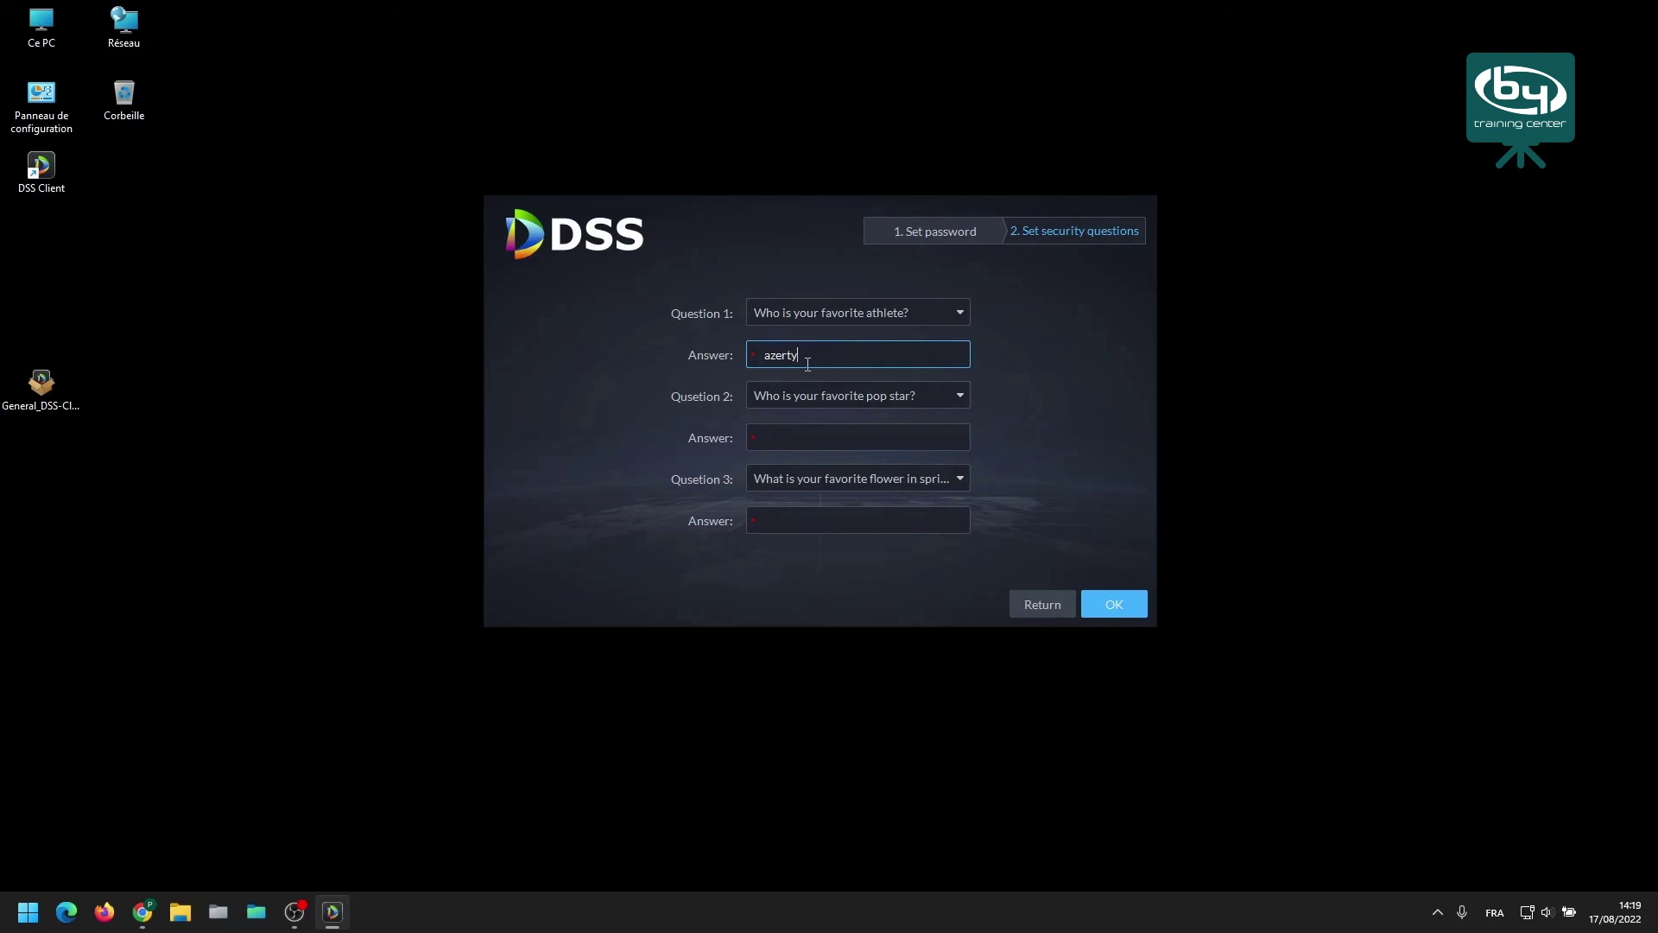
left_click(804, 438)
type("azerty")
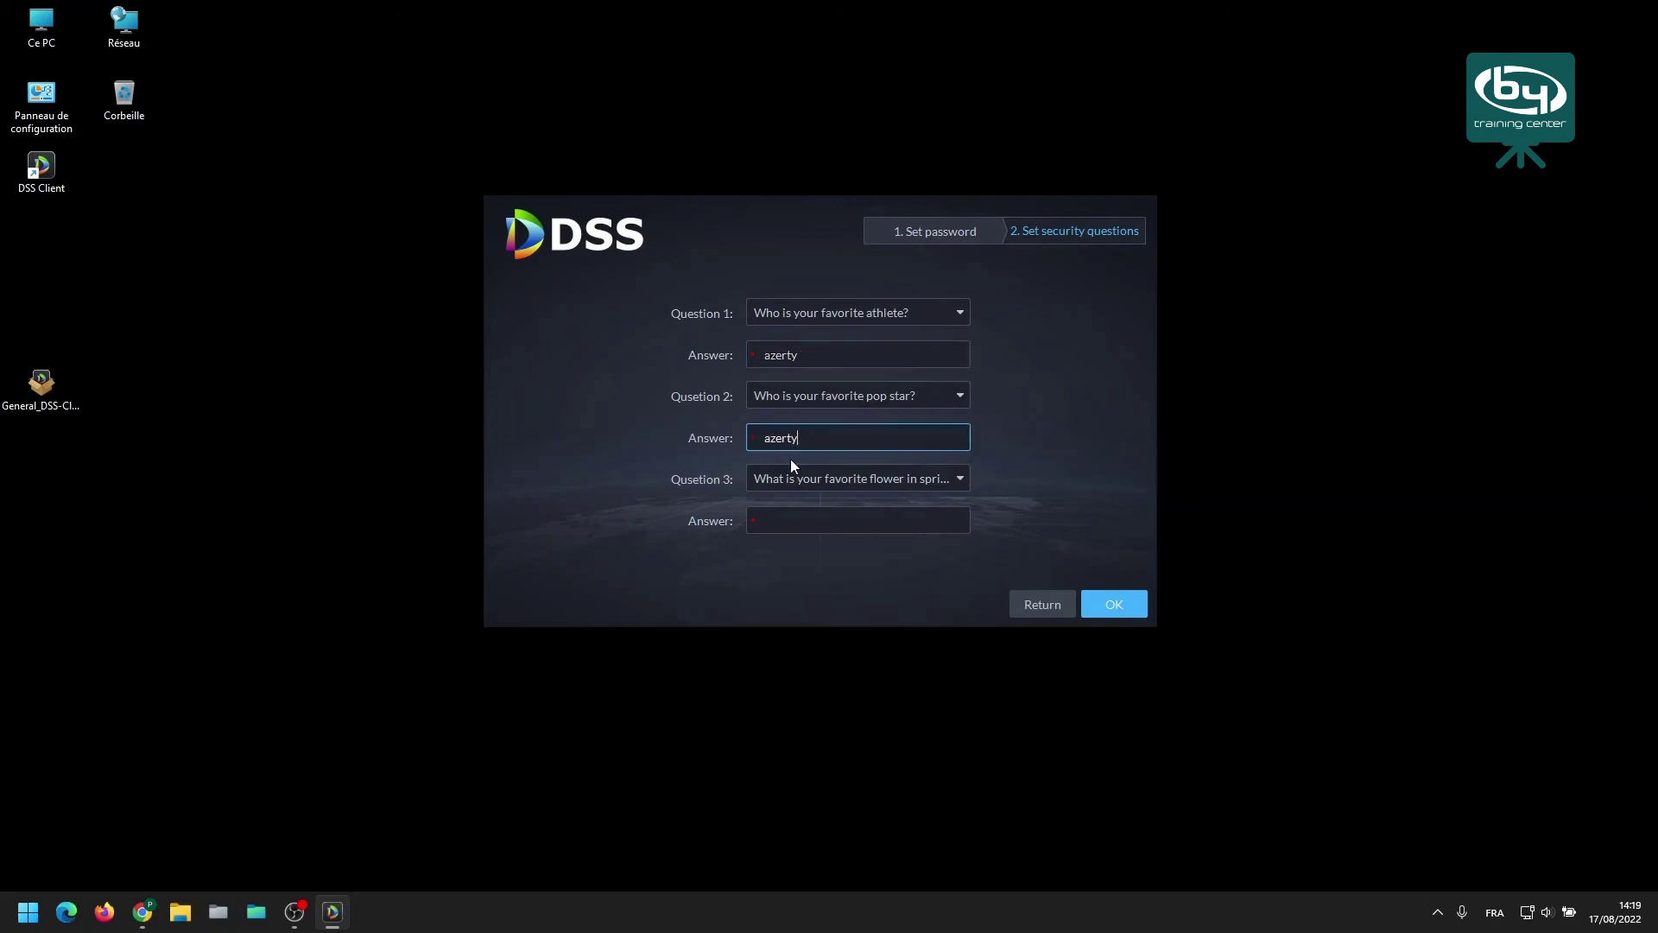
left_click(794, 520)
type("azerty")
left_click(1113, 603)
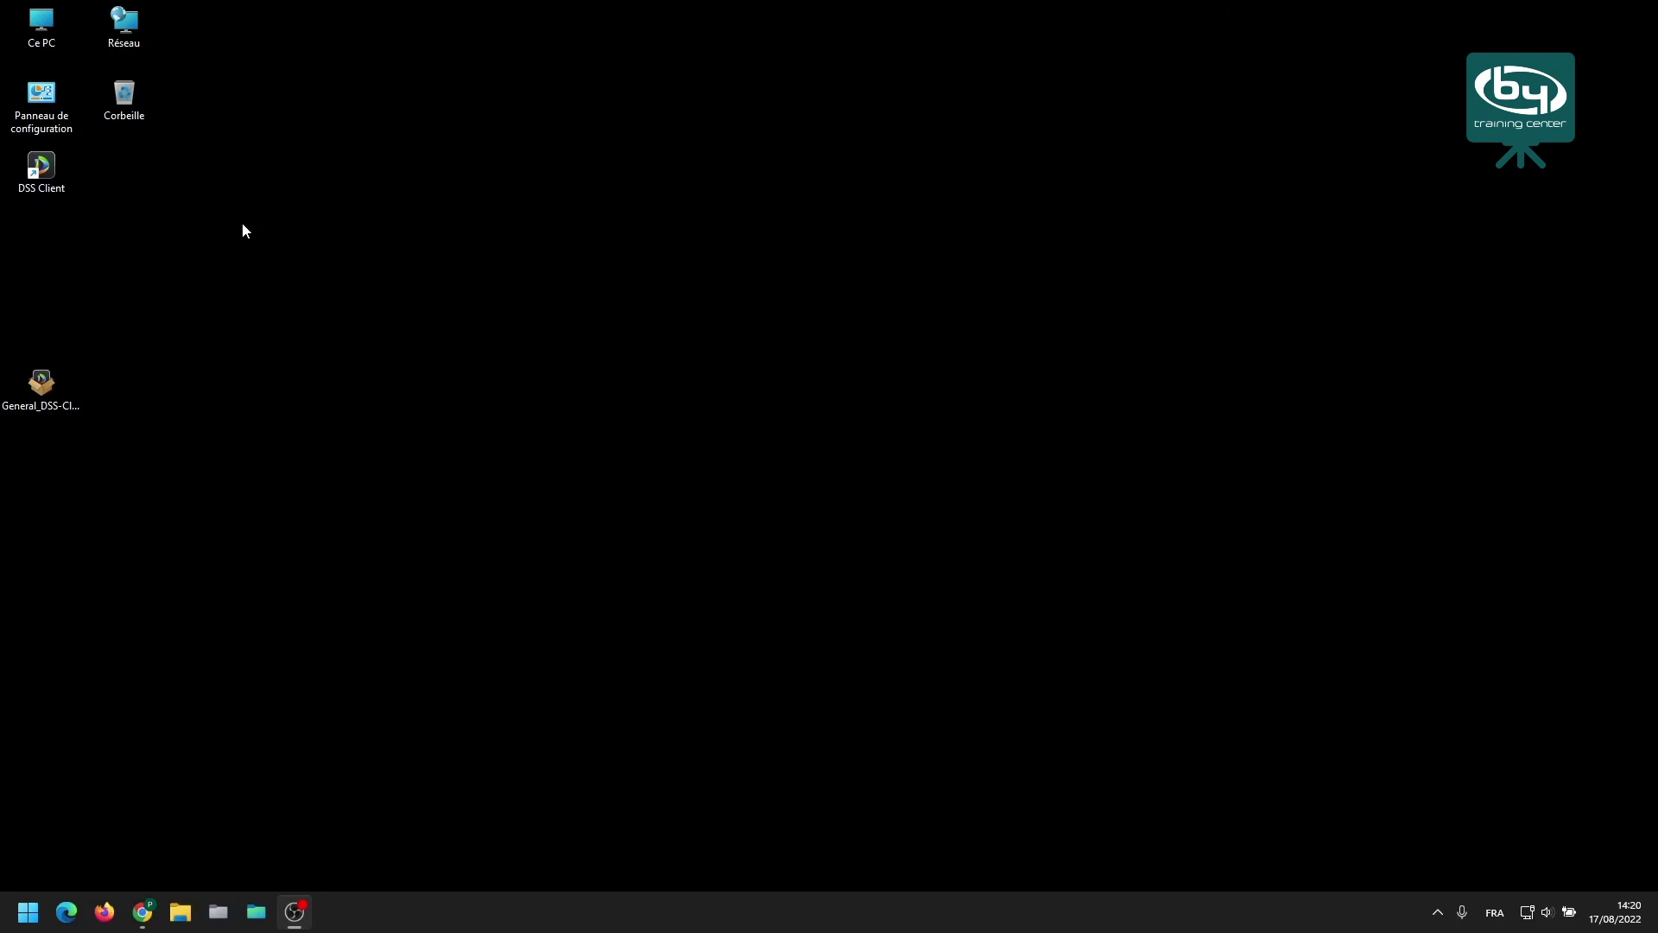
Launch DSS Client from its desktop shortcut to reach the Home page.
double_click(47, 163)
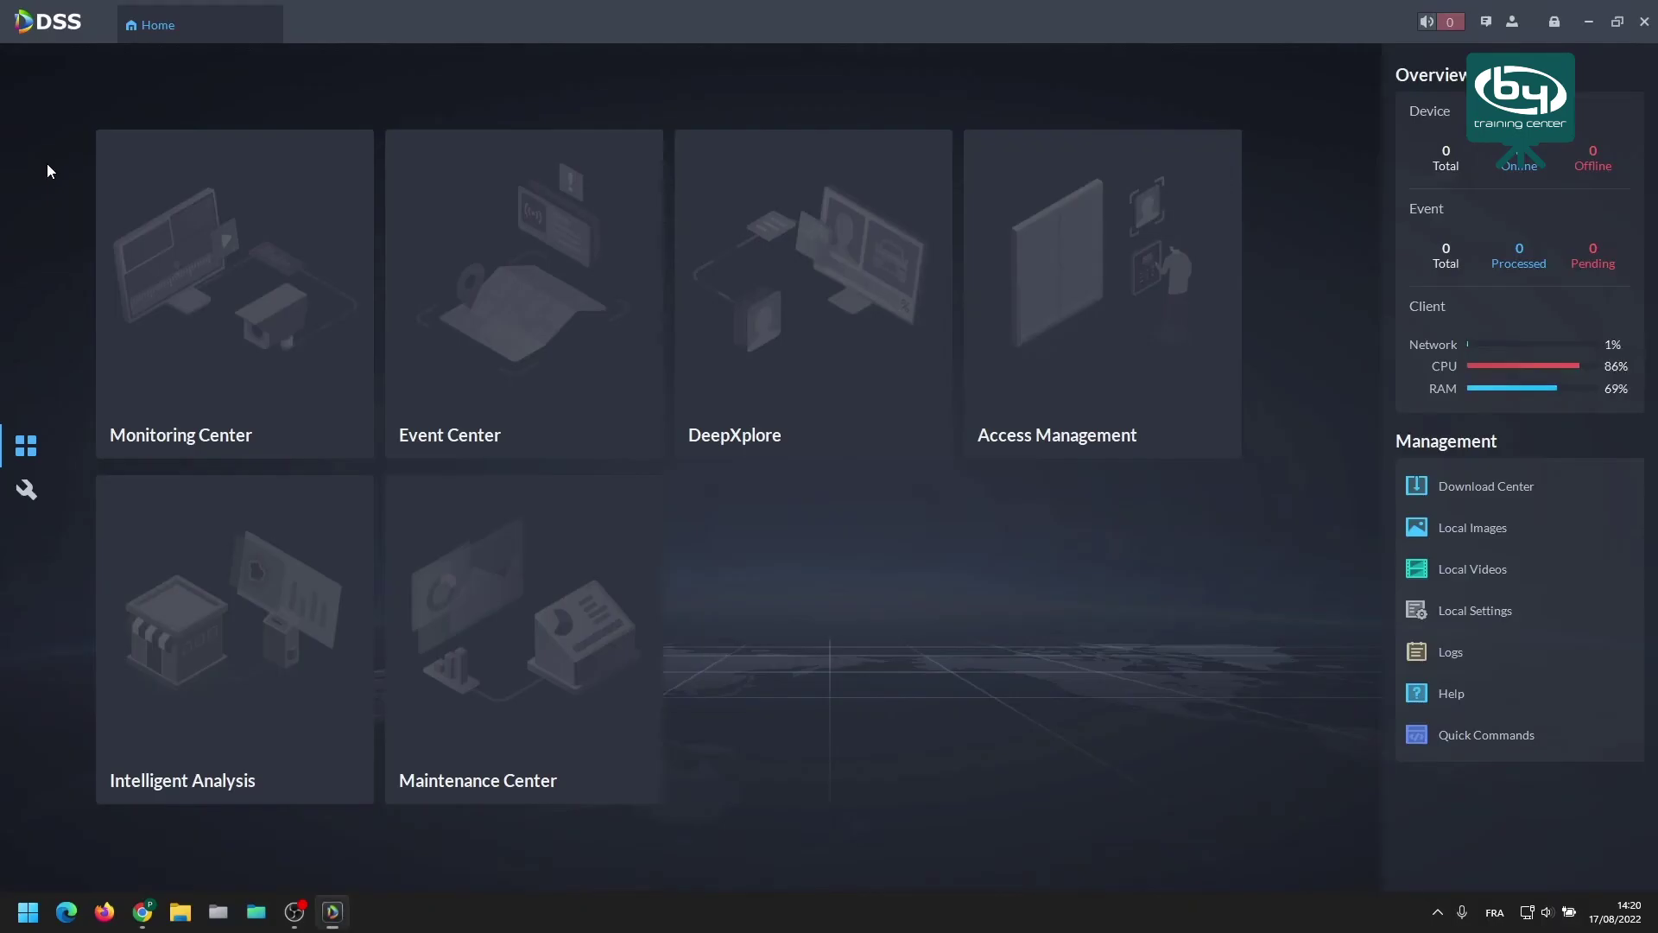